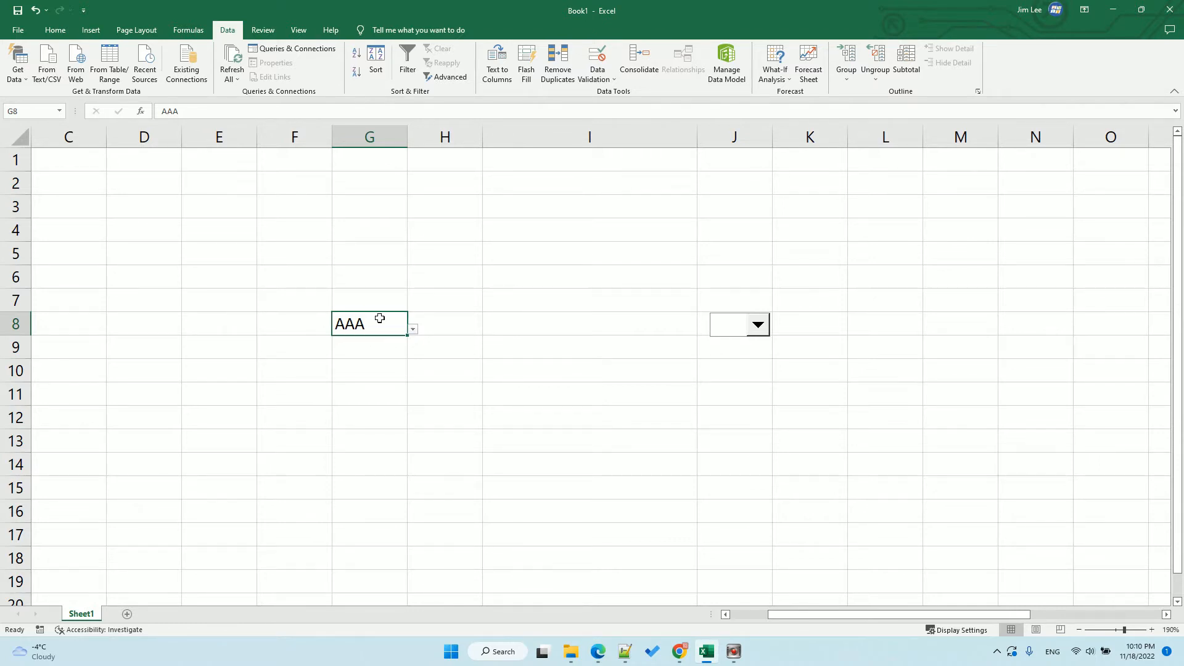
Set cell G8 to BBB from its in-cell drop-down list.
click(414, 331)
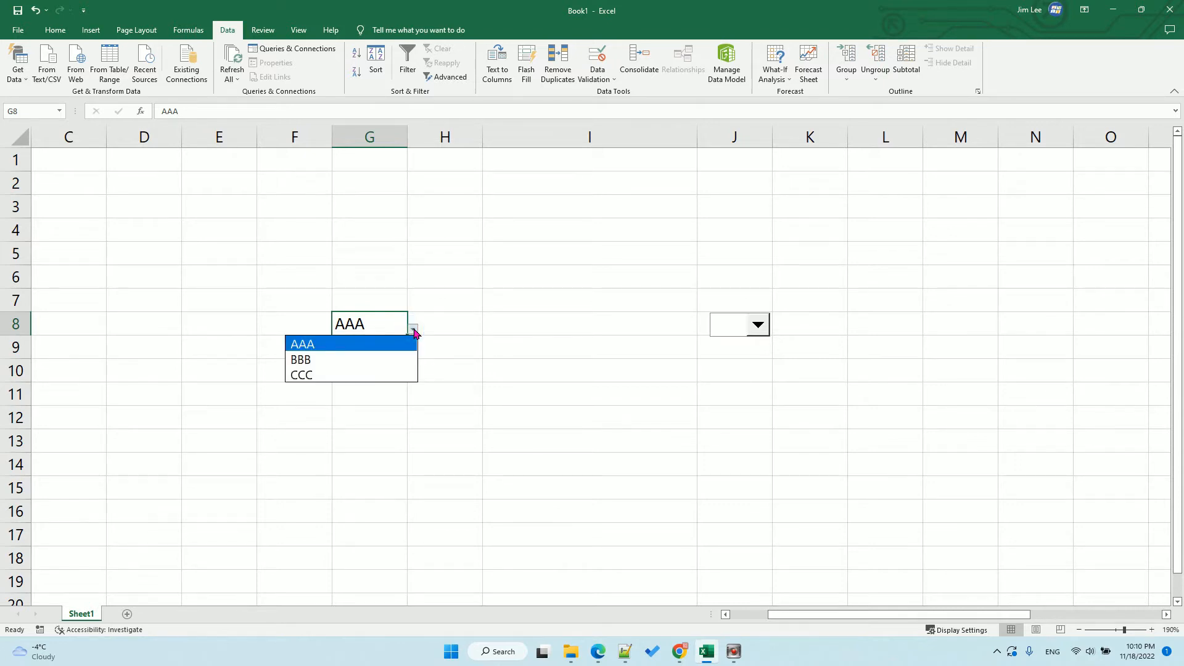
click(315, 363)
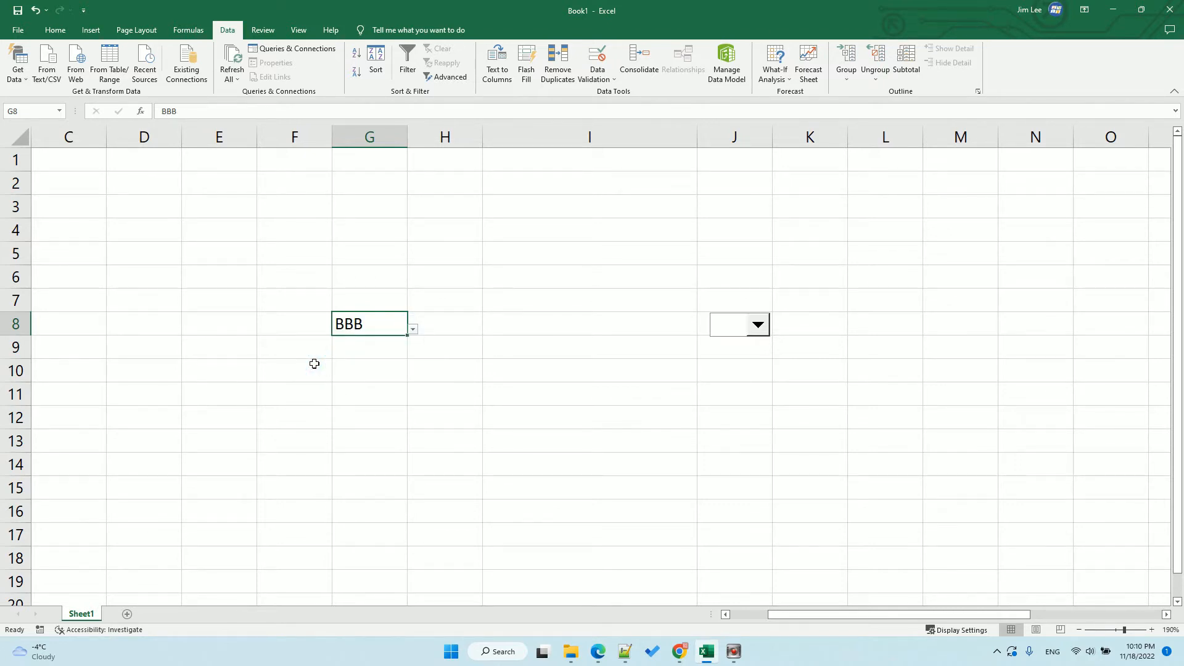
click(556, 306)
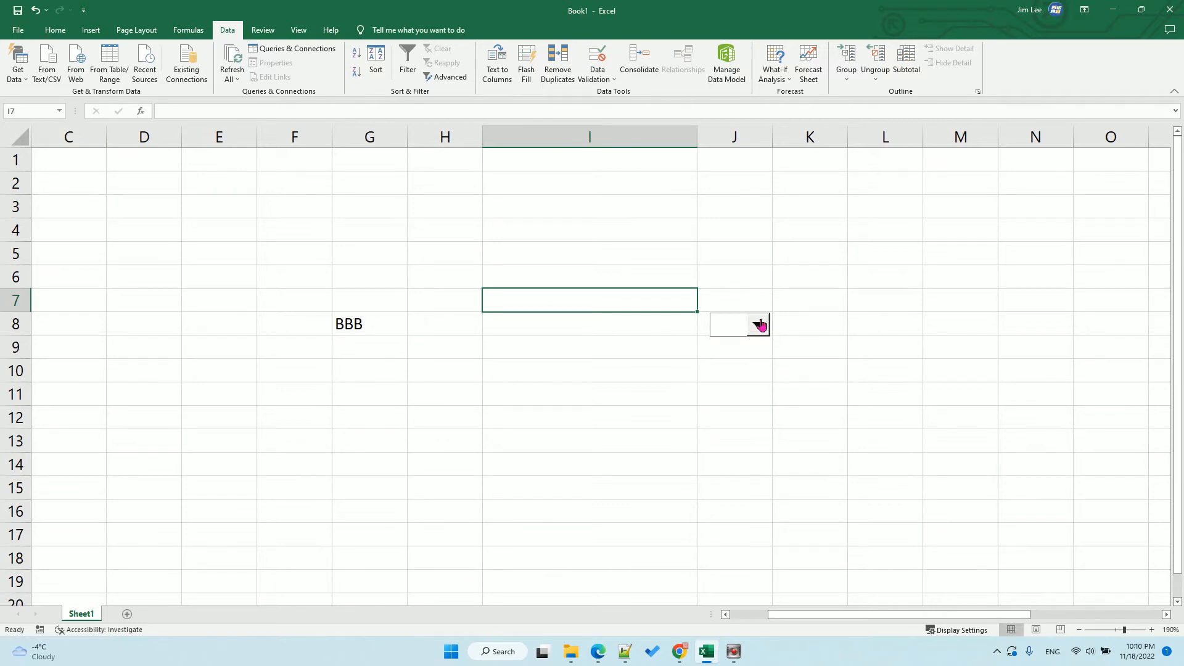
click(373, 327)
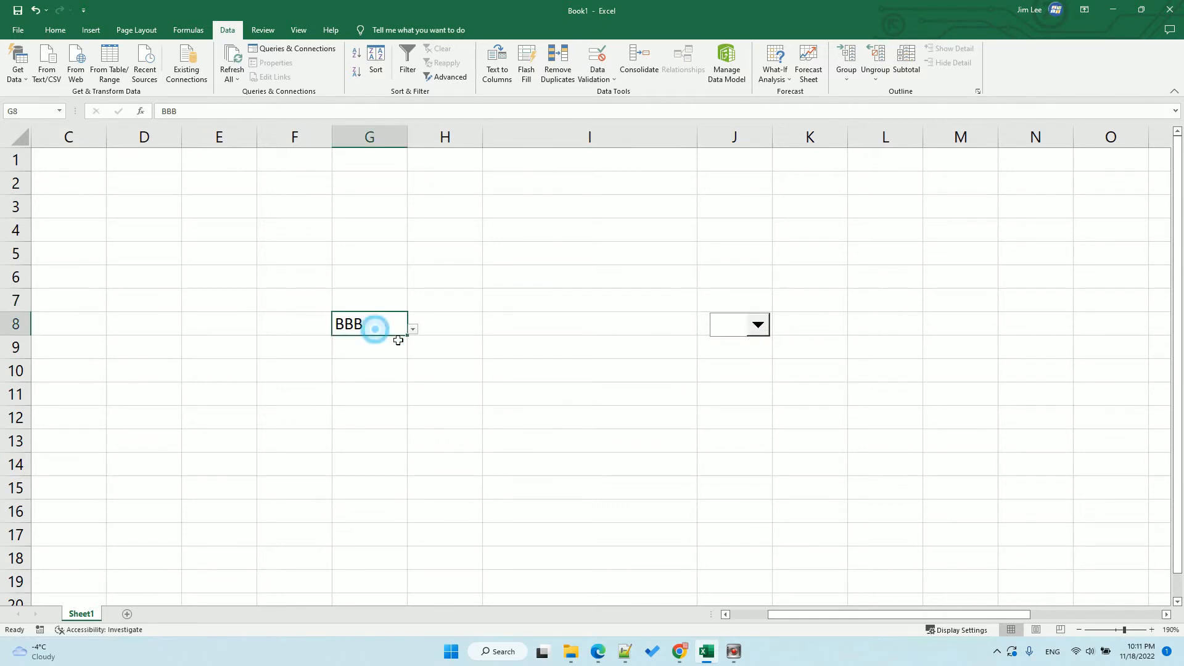
click(381, 343)
click(380, 322)
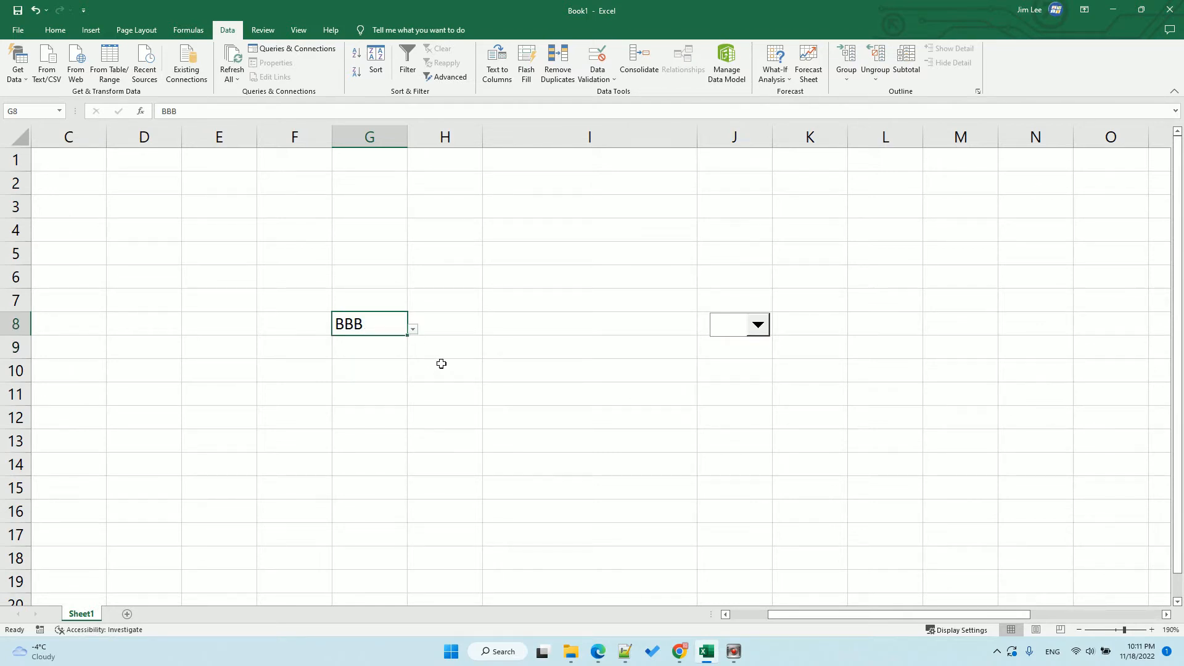
Try the combo box over cell J8 with the option BBB and leave it set to AAA.
click(830, 344)
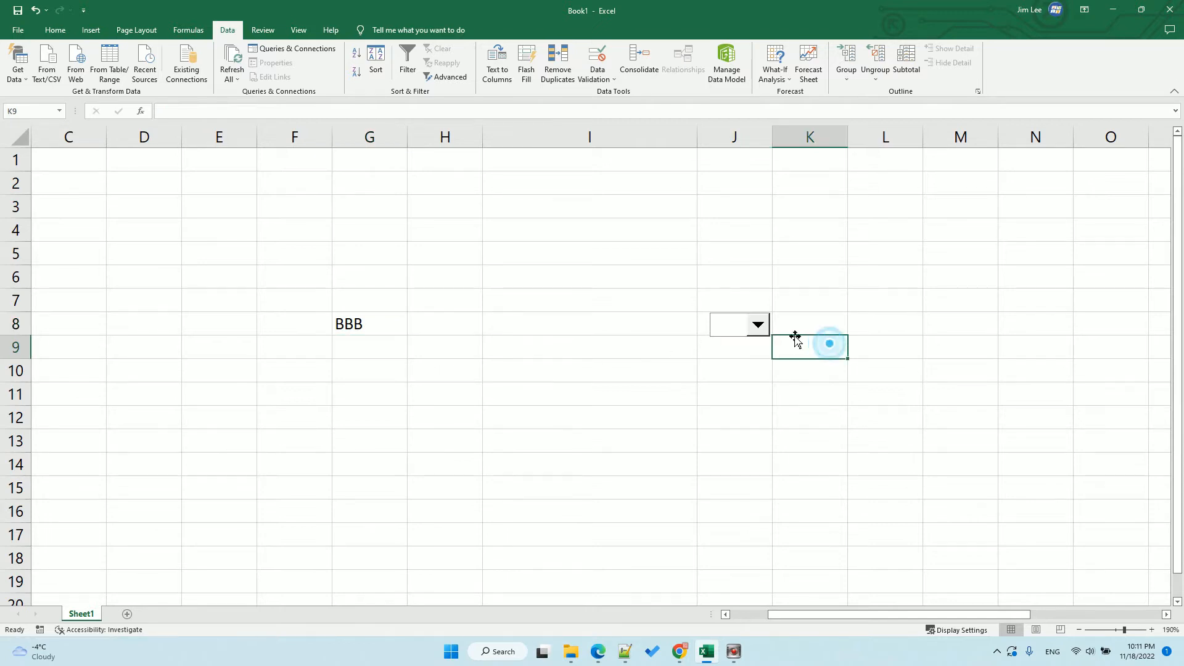
click(758, 327)
click(758, 324)
click(758, 324)
click(709, 361)
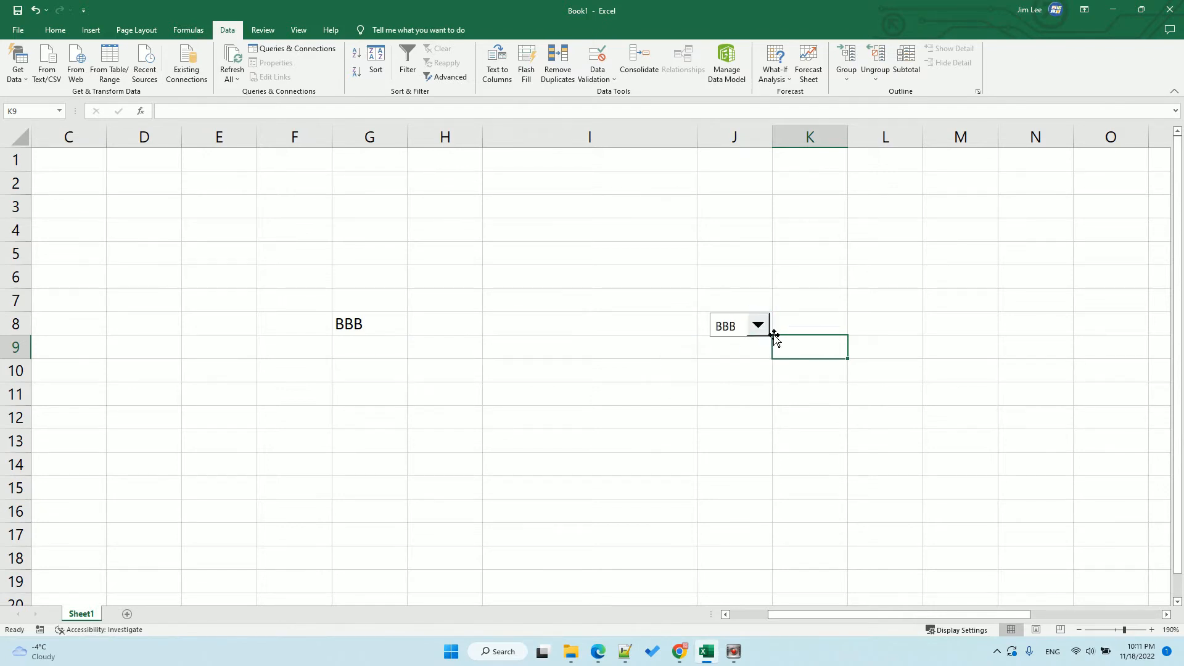
click(755, 325)
click(718, 349)
click(379, 323)
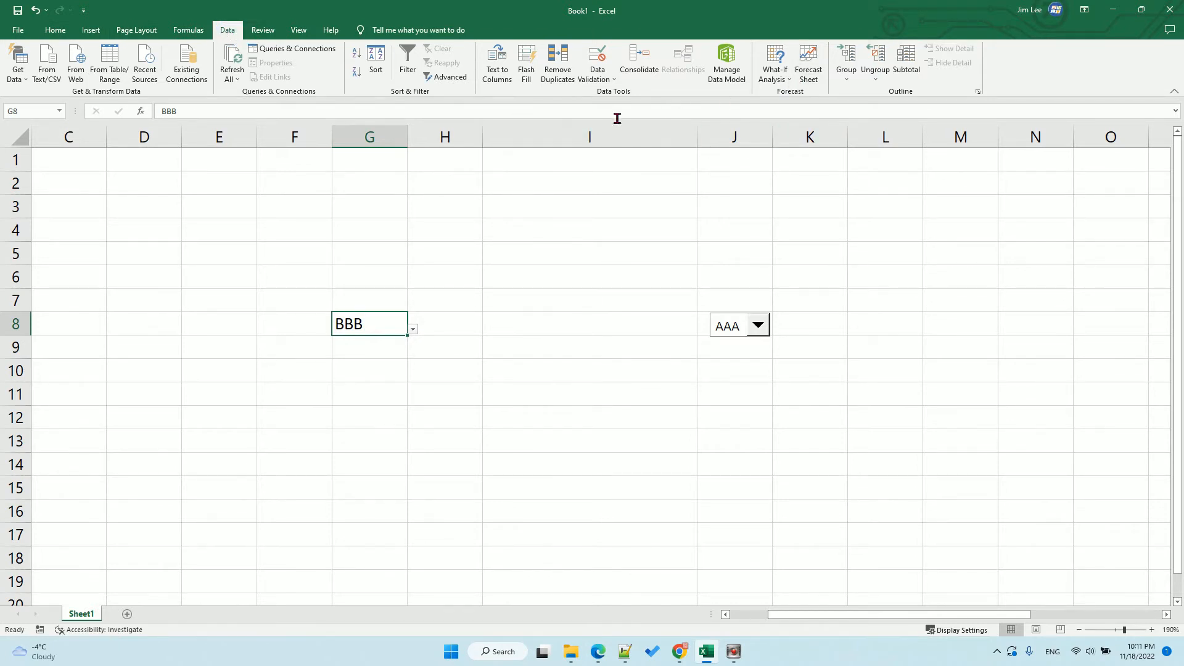
double_click(528, 159)
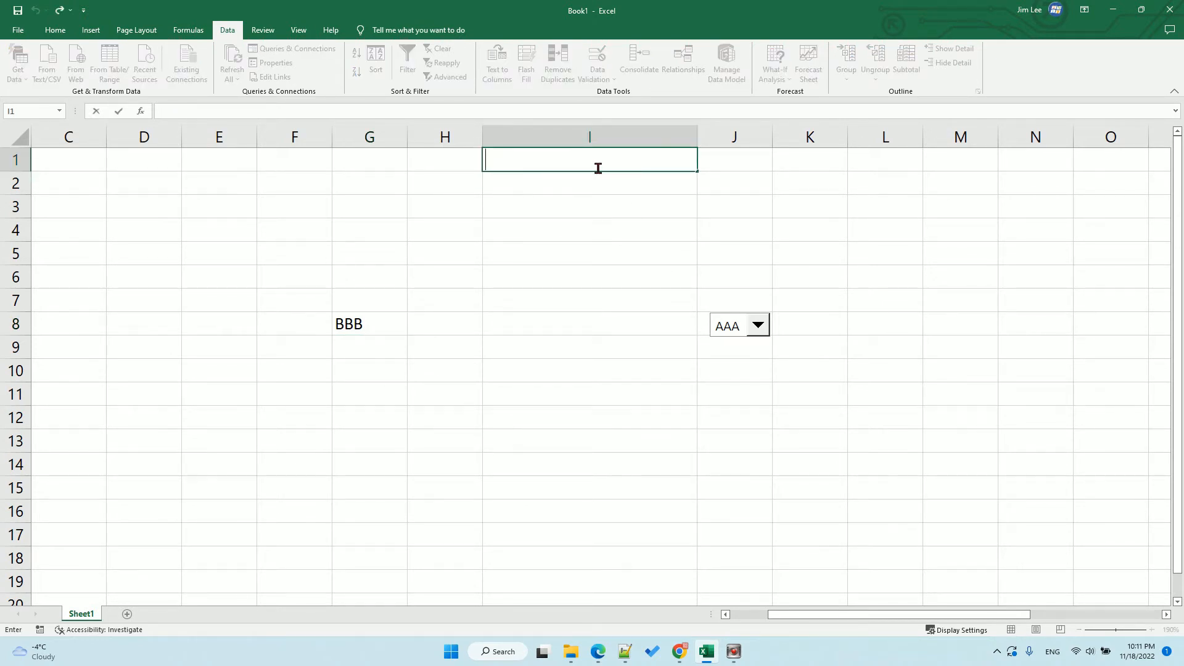
drag(647, 173, 653, 111)
drag(664, 162, 664, 557)
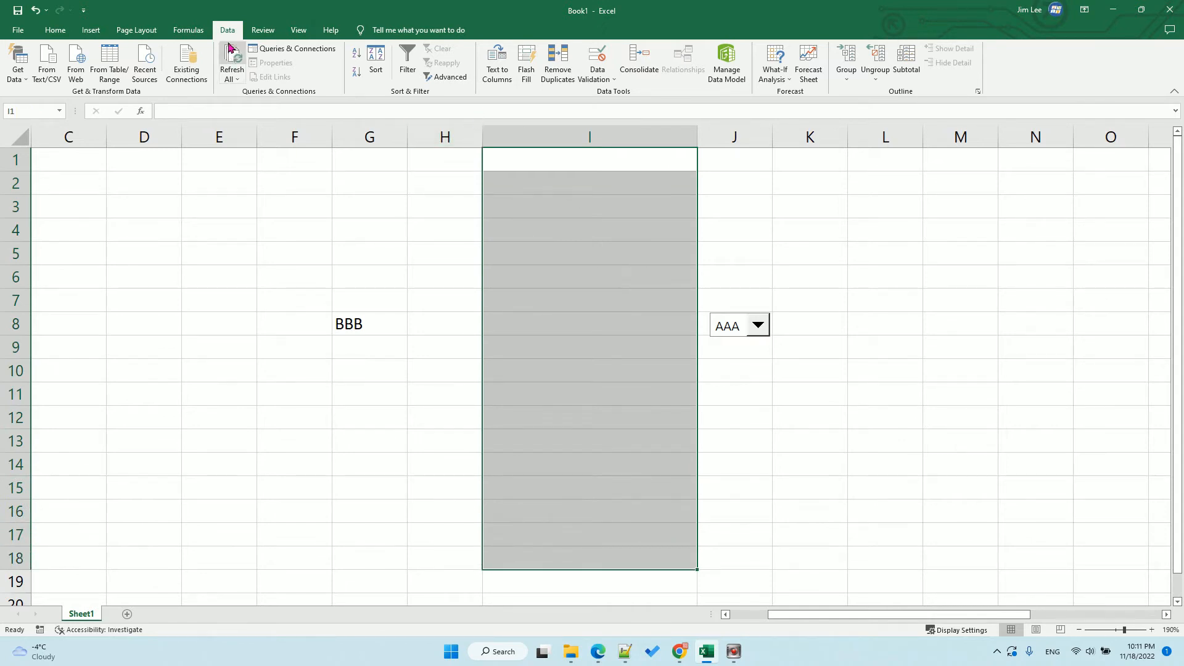
click(604, 79)
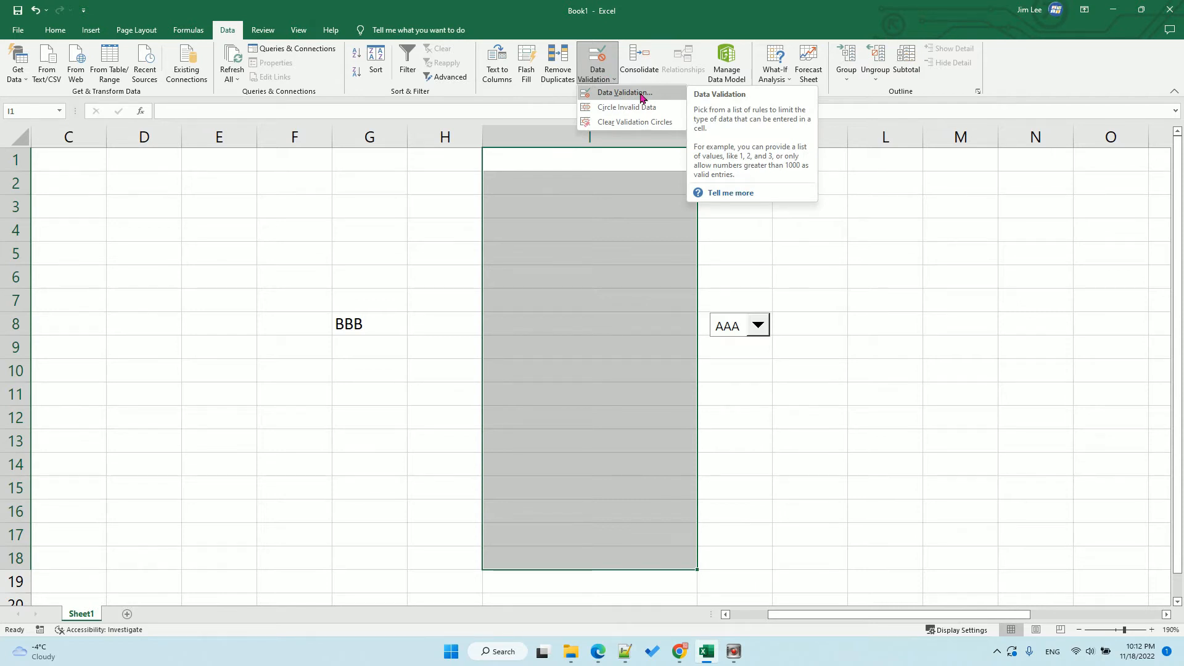
click(641, 94)
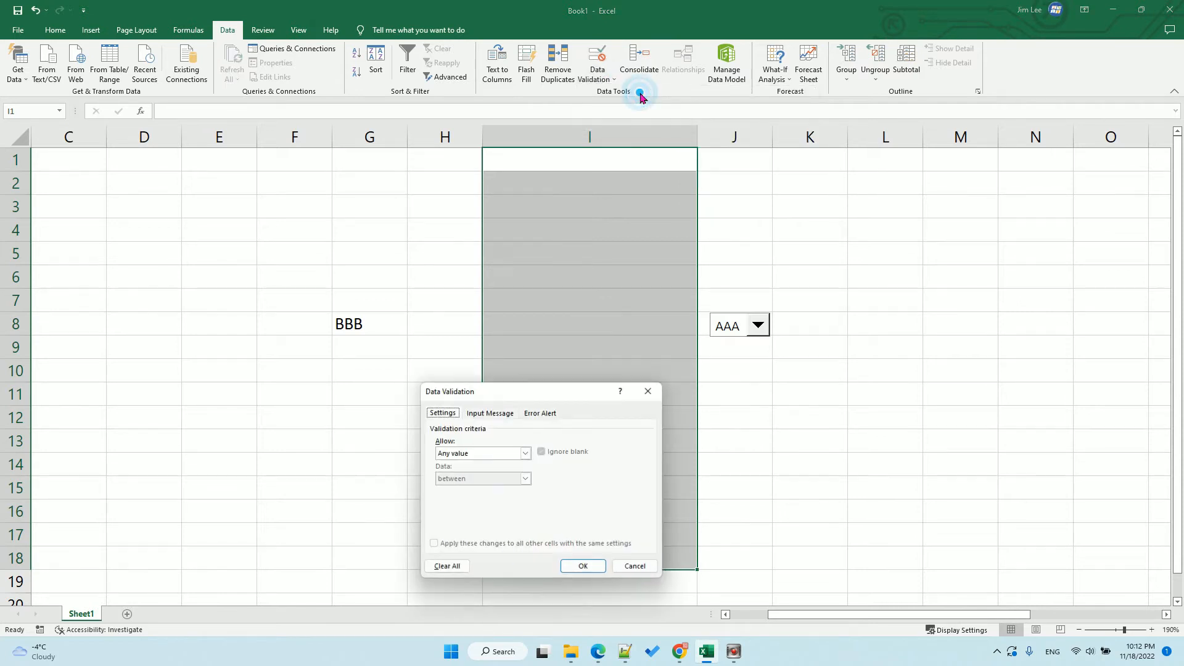
click(527, 454)
click(527, 455)
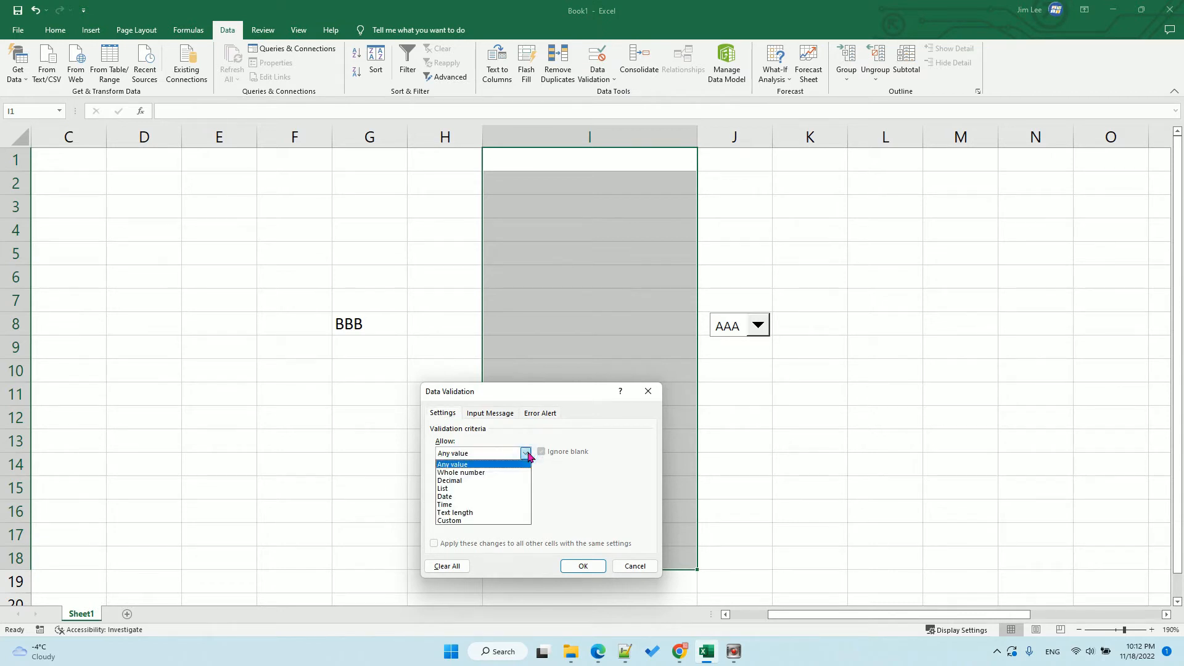
click(461, 491)
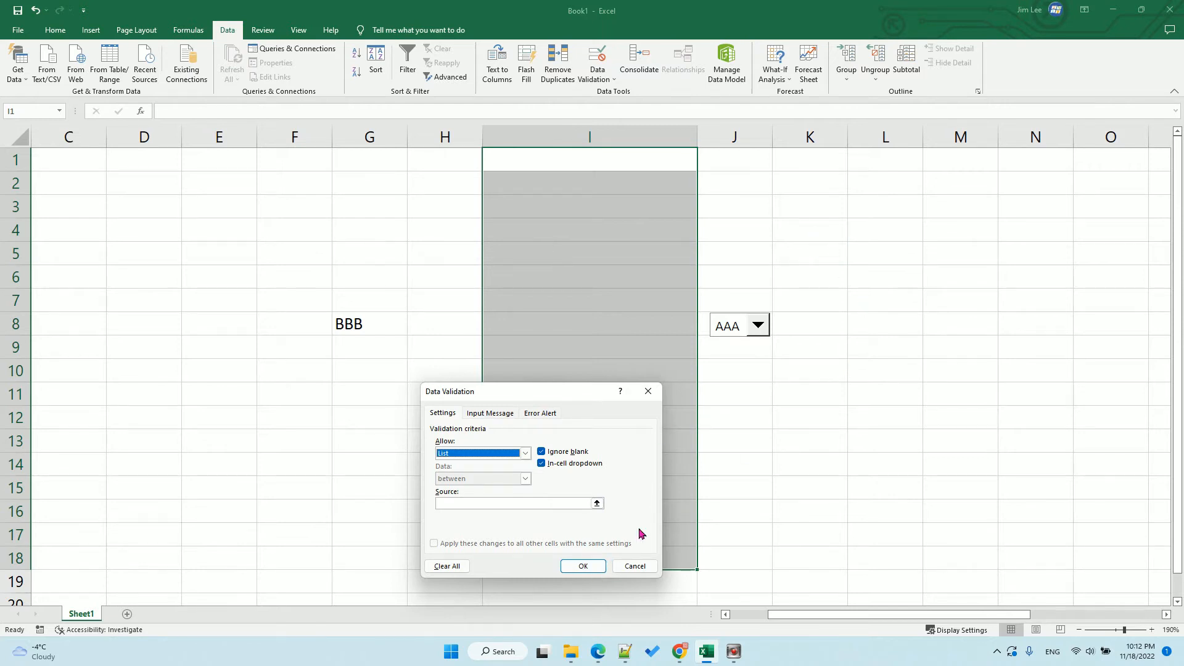
click(583, 566)
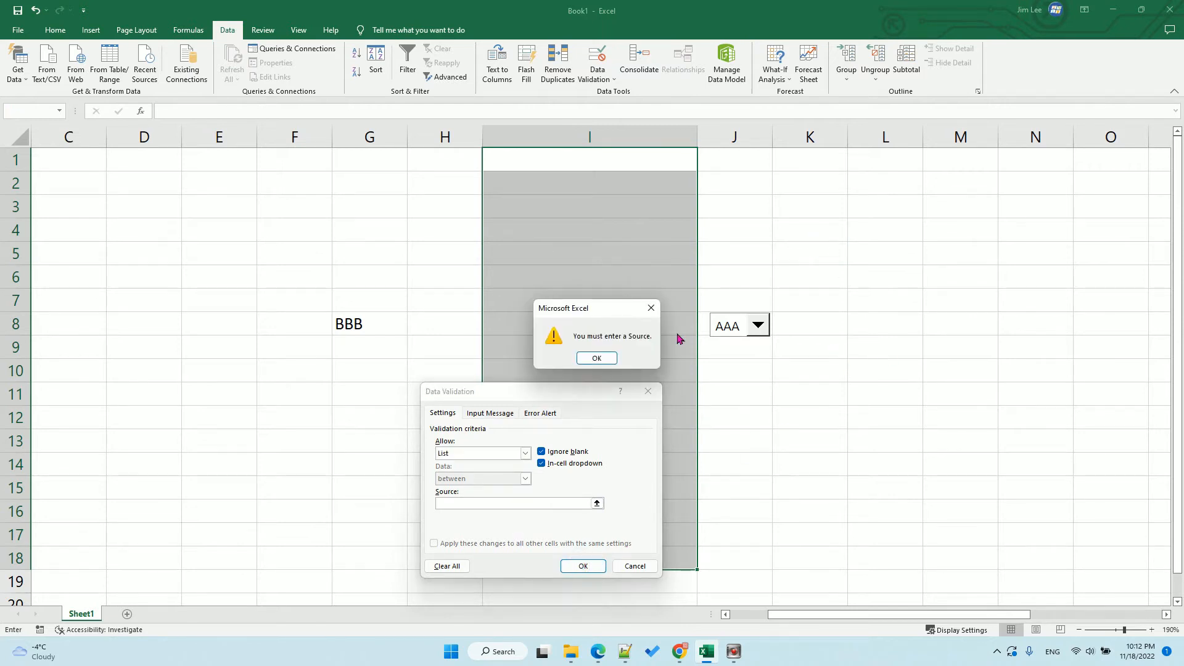
click(611, 358)
click(645, 356)
click(635, 566)
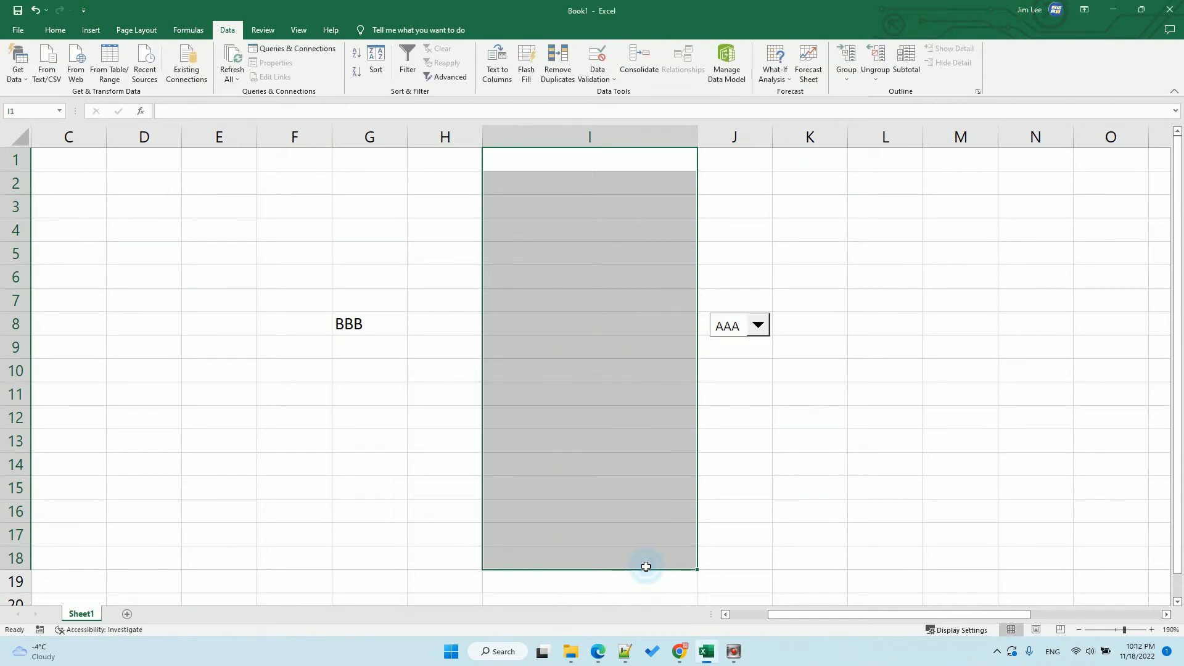
Enter the list items AAAA, BBBB, CCCC and DDDD in cells M1 to M4.
click(1018, 321)
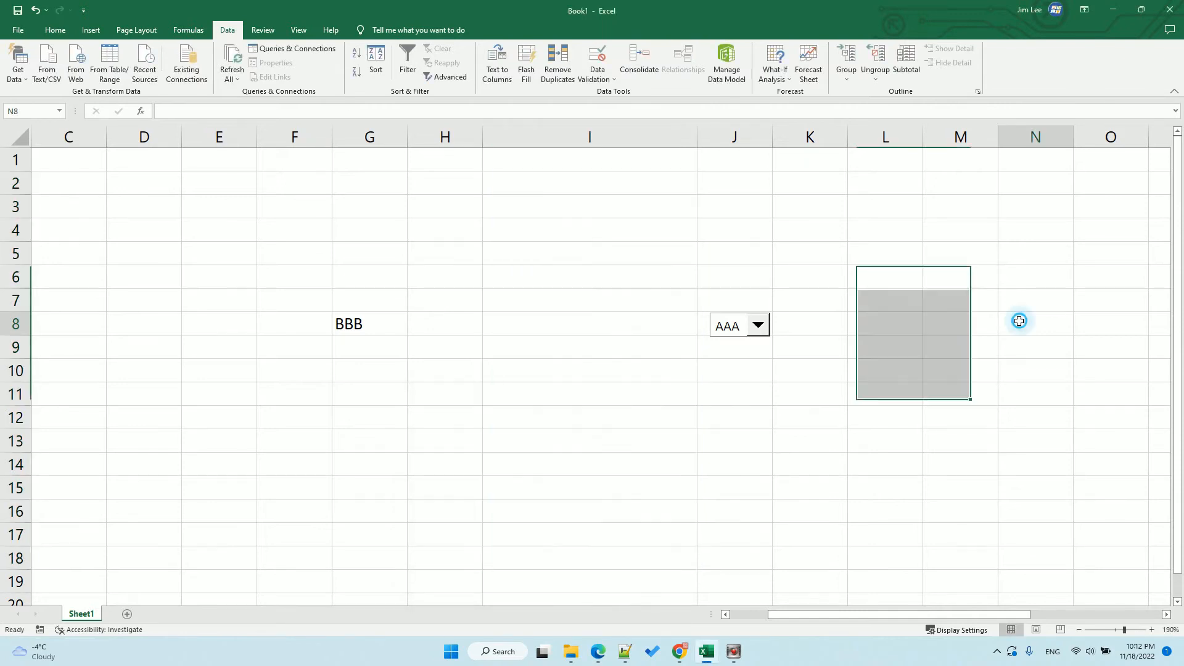
click(949, 165)
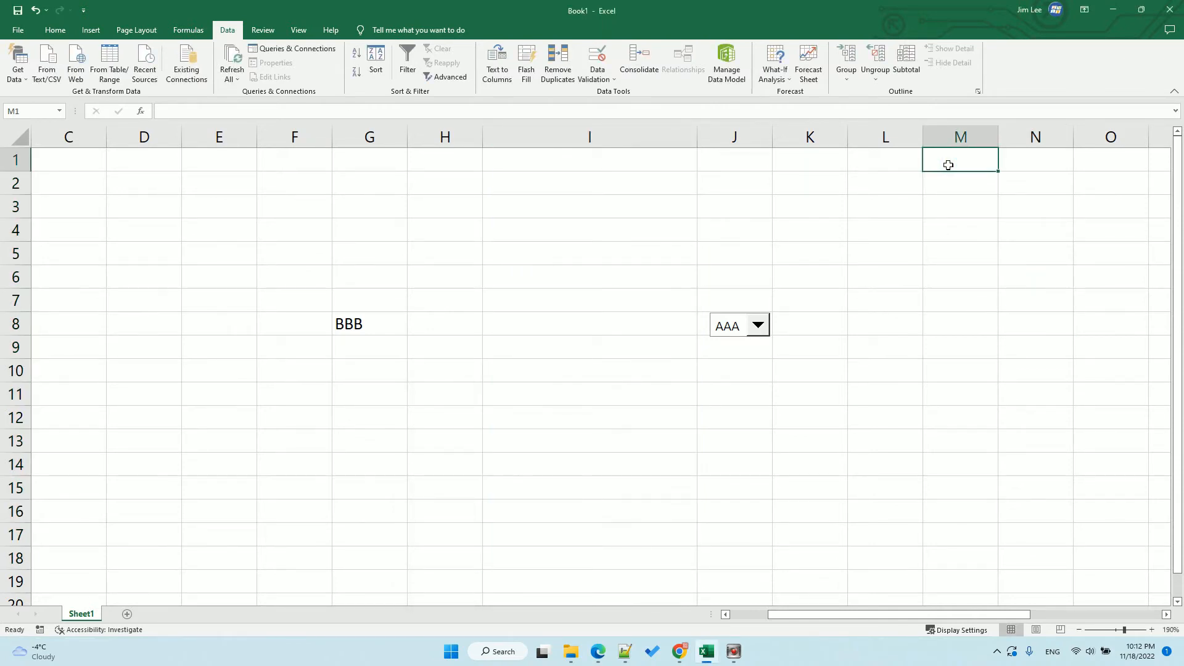
text(AAAA)
click(942, 184)
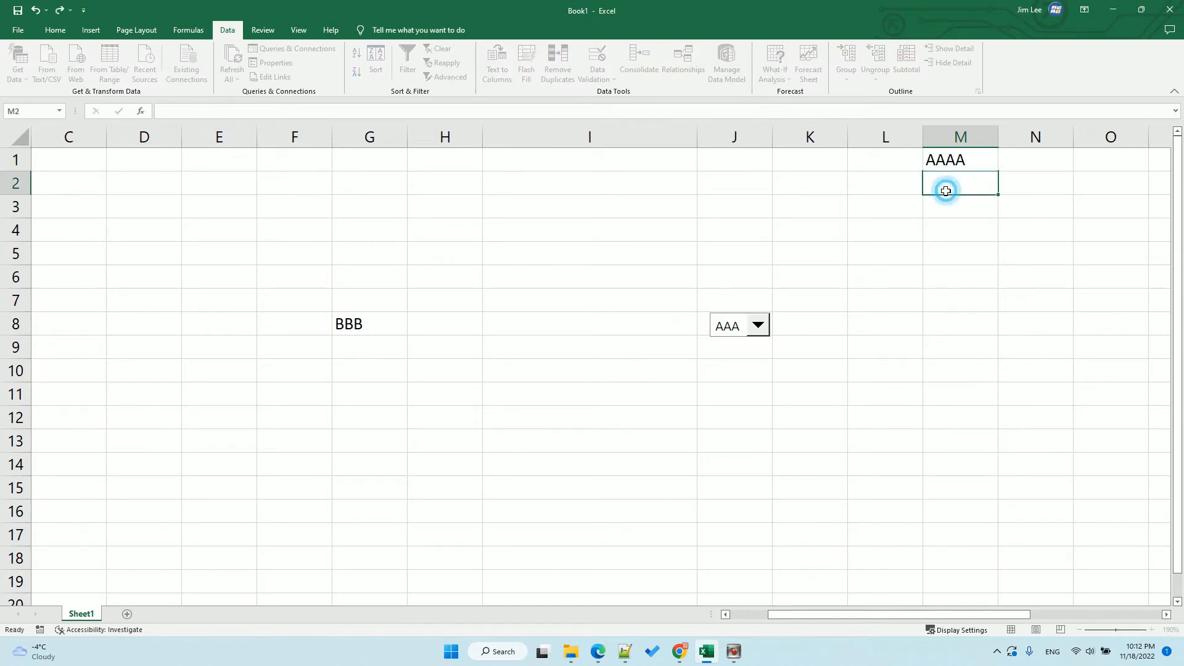
text(BBBB)
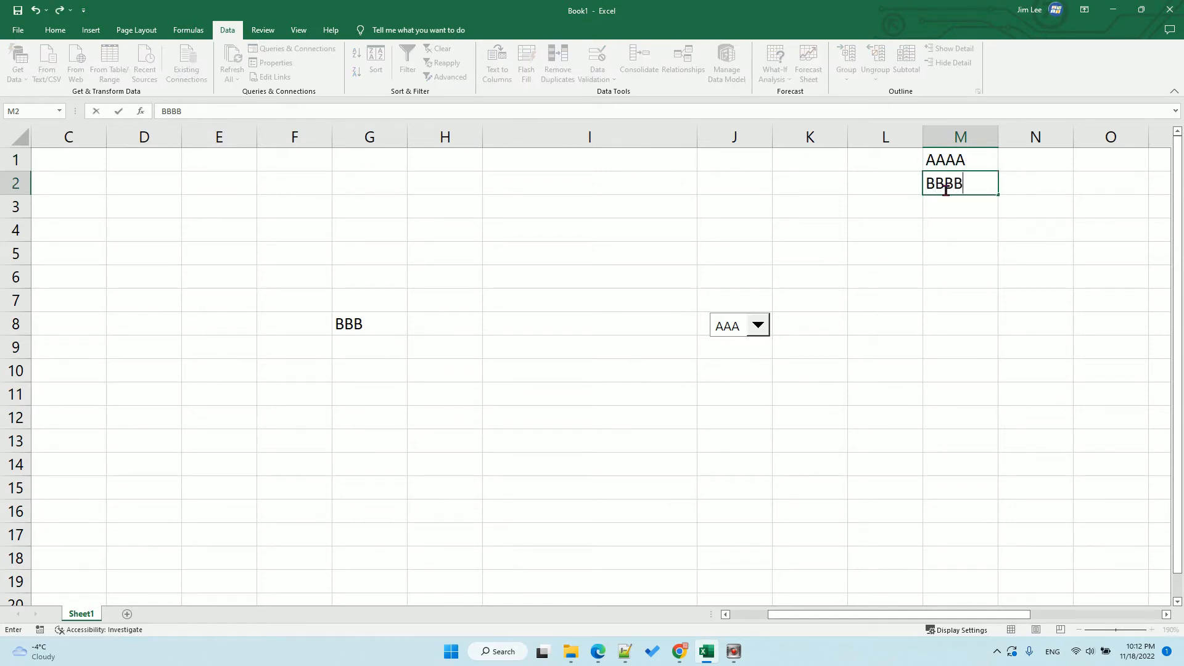
click(952, 208)
text(CCCC)
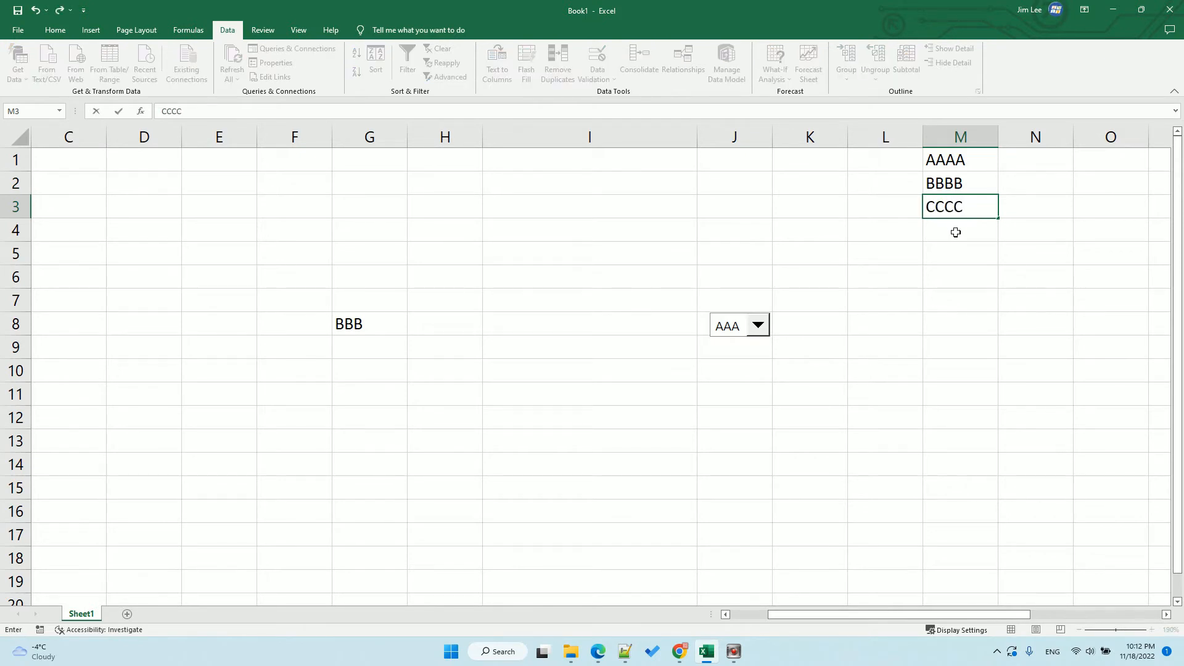
click(955, 230)
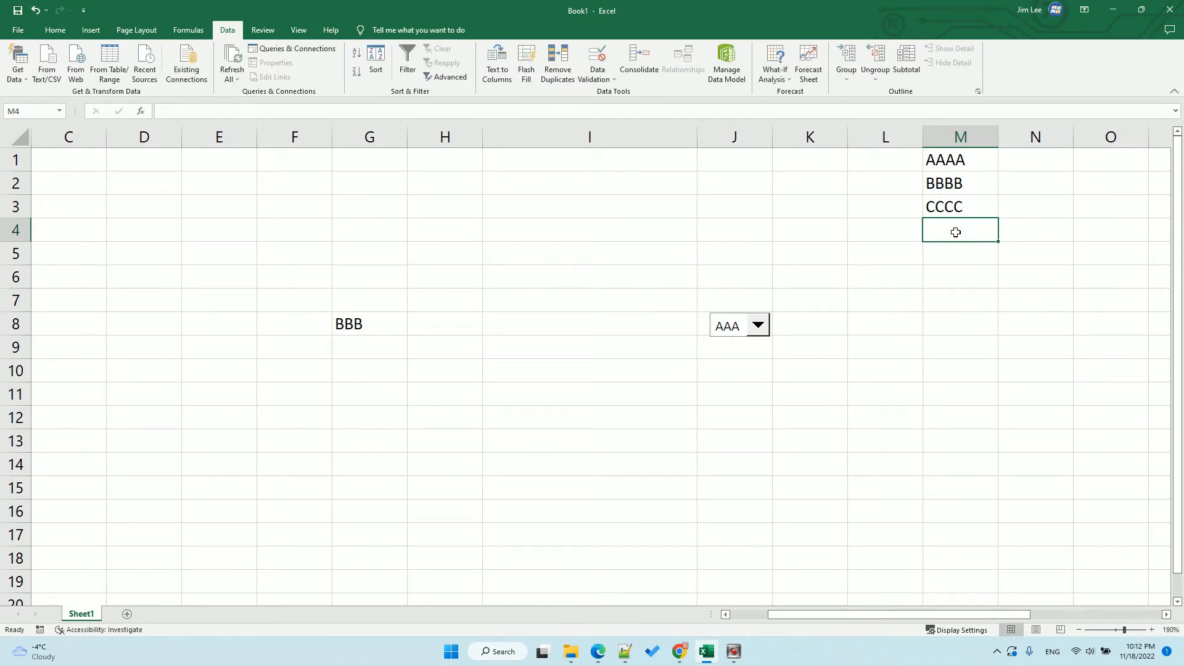
text(DDDD)
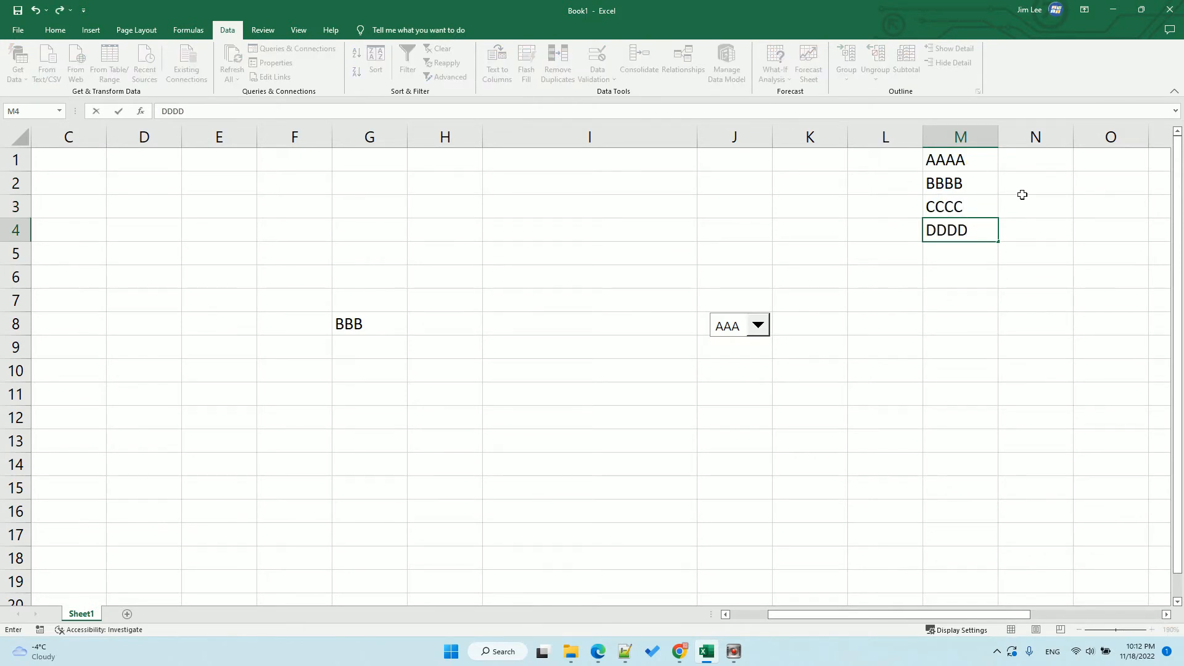
click(964, 251)
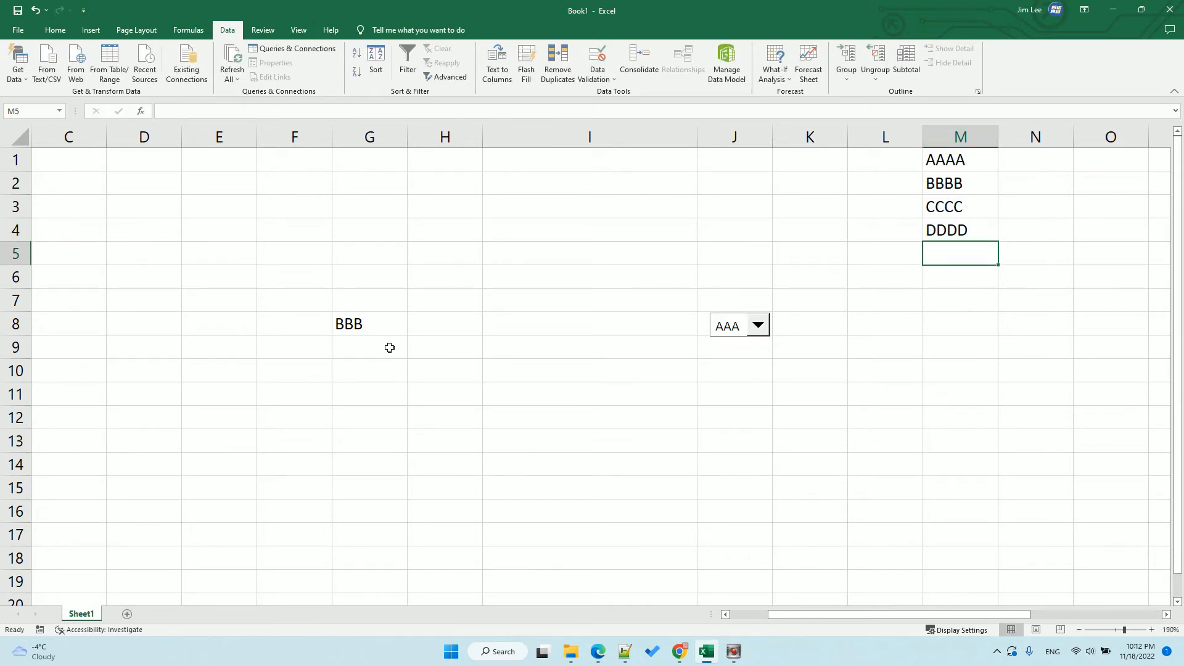
Start a data validation rule for the range I1:I16 that allows values from a List.
click(559, 159)
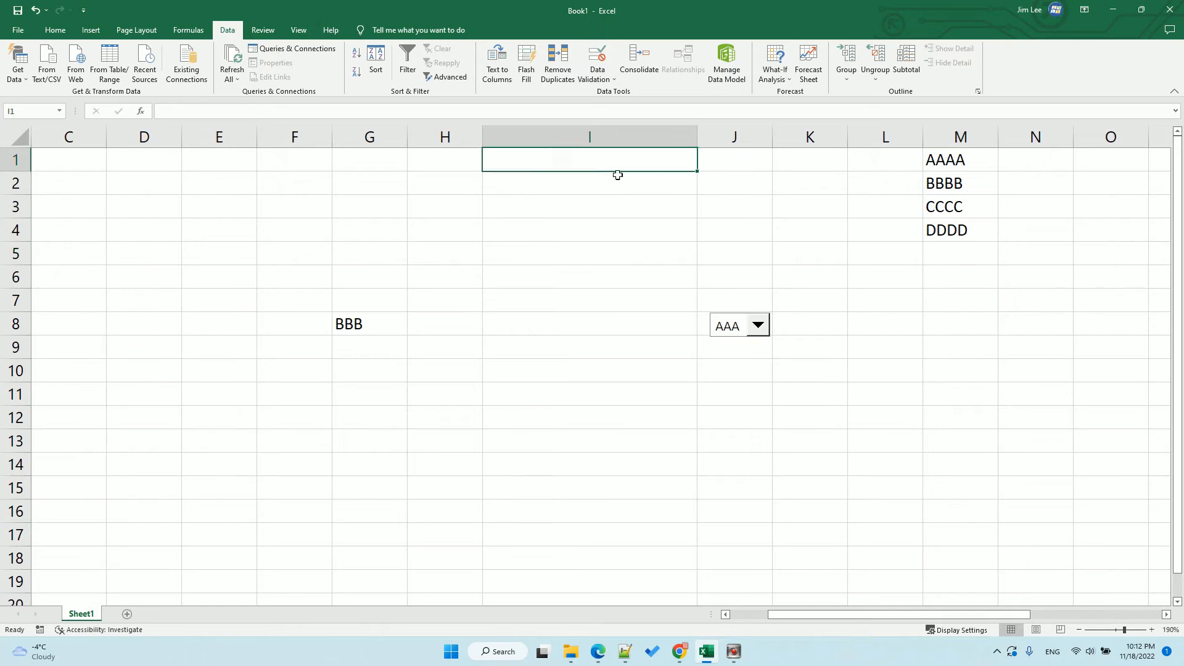
mouse_move(658, 165)
mouse_down()
mouse_move(640, 350)
mouse_move(649, 503)
mouse_up()
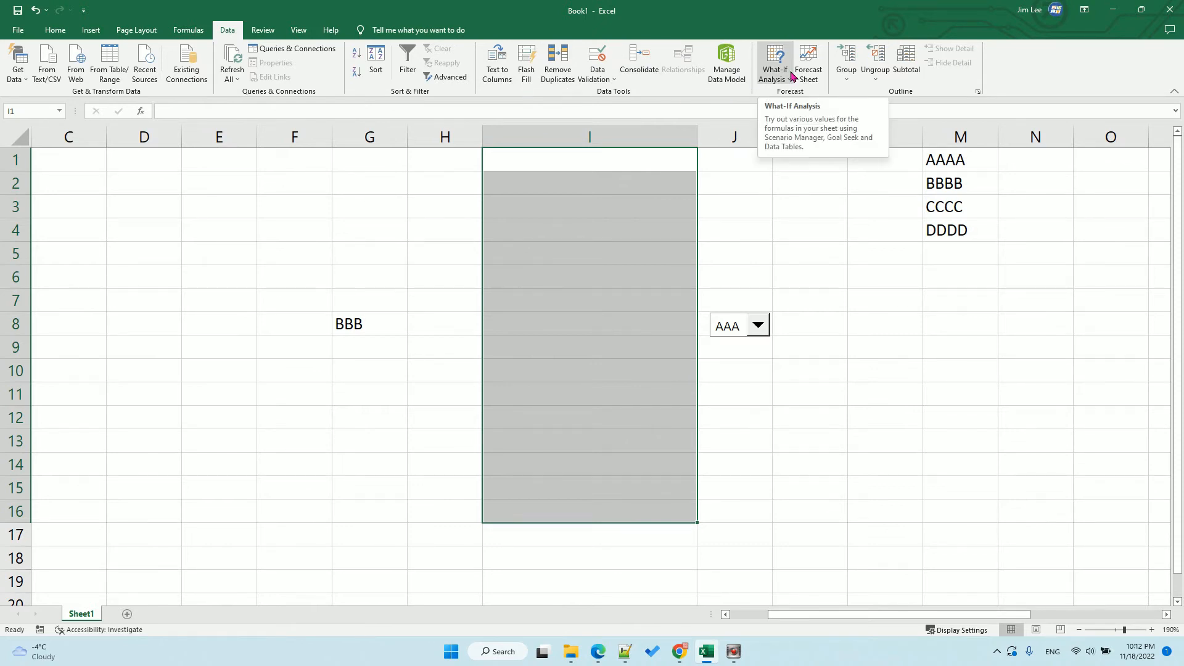
click(604, 74)
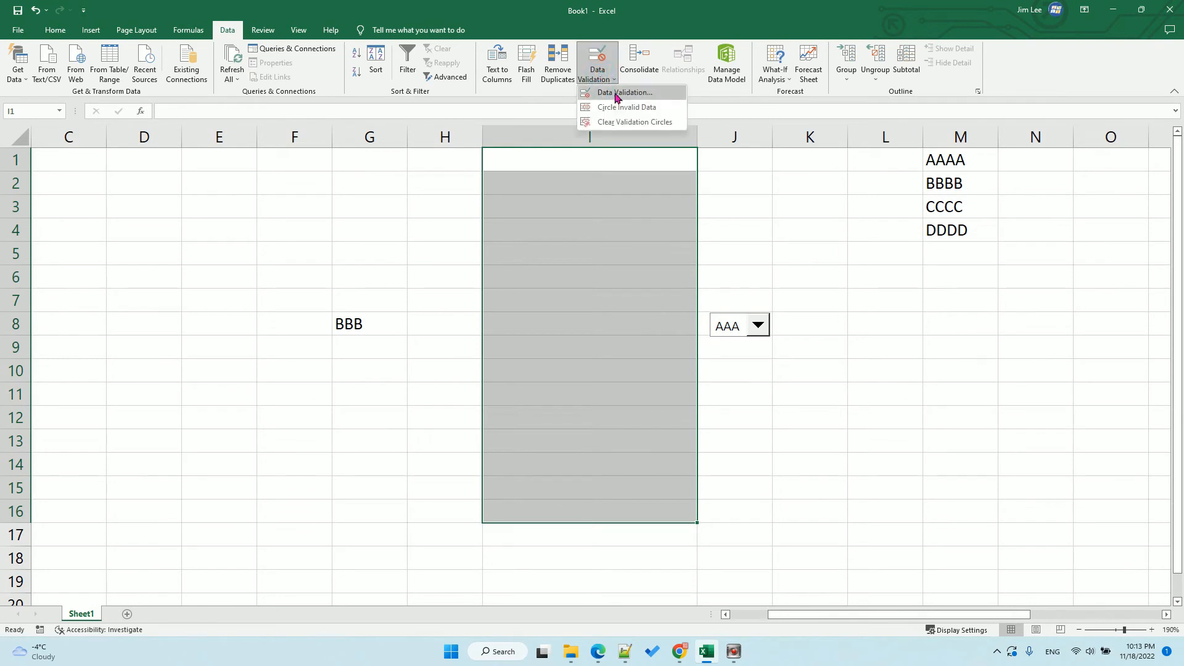
click(616, 94)
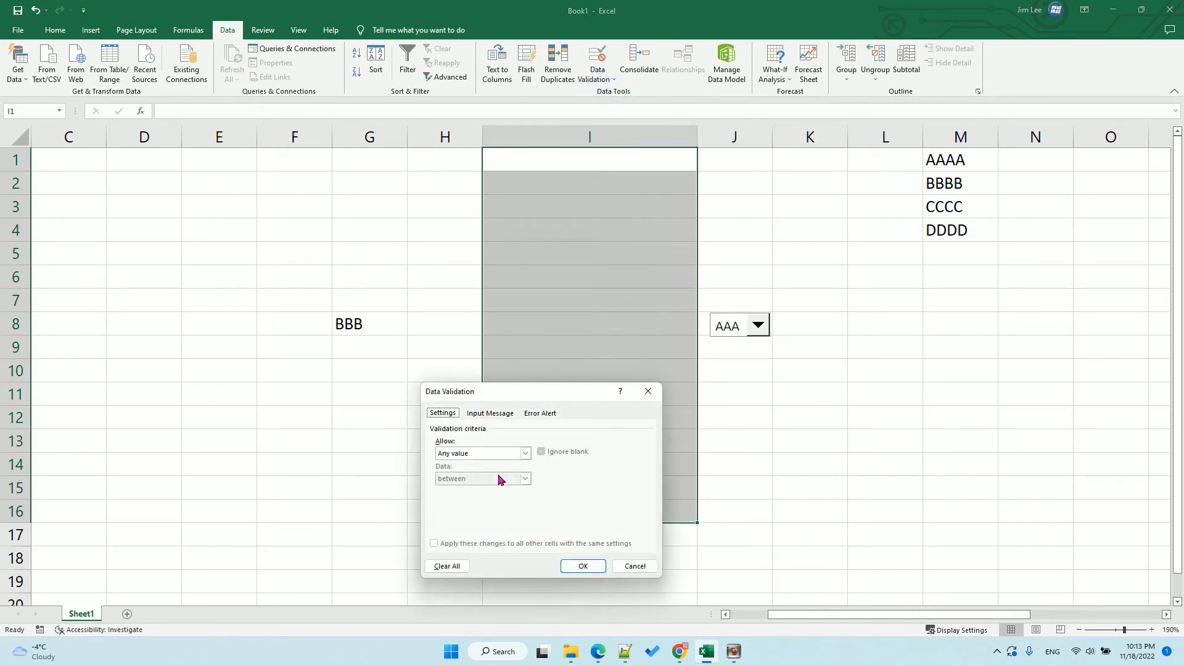
click(525, 453)
click(447, 456)
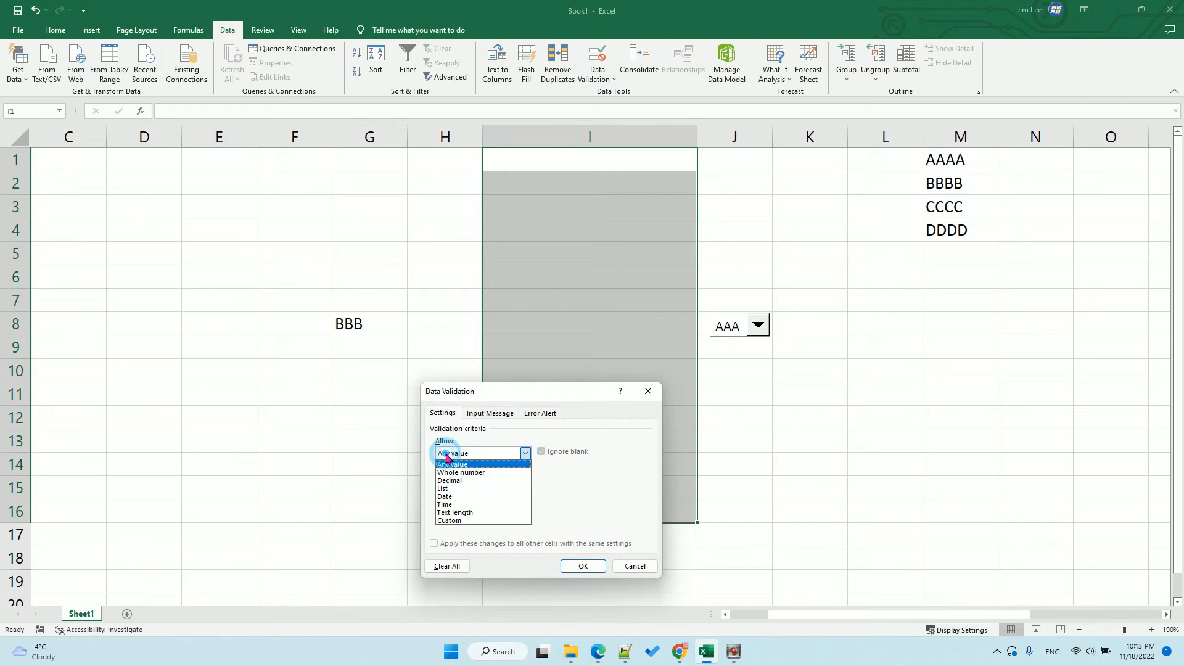
click(444, 489)
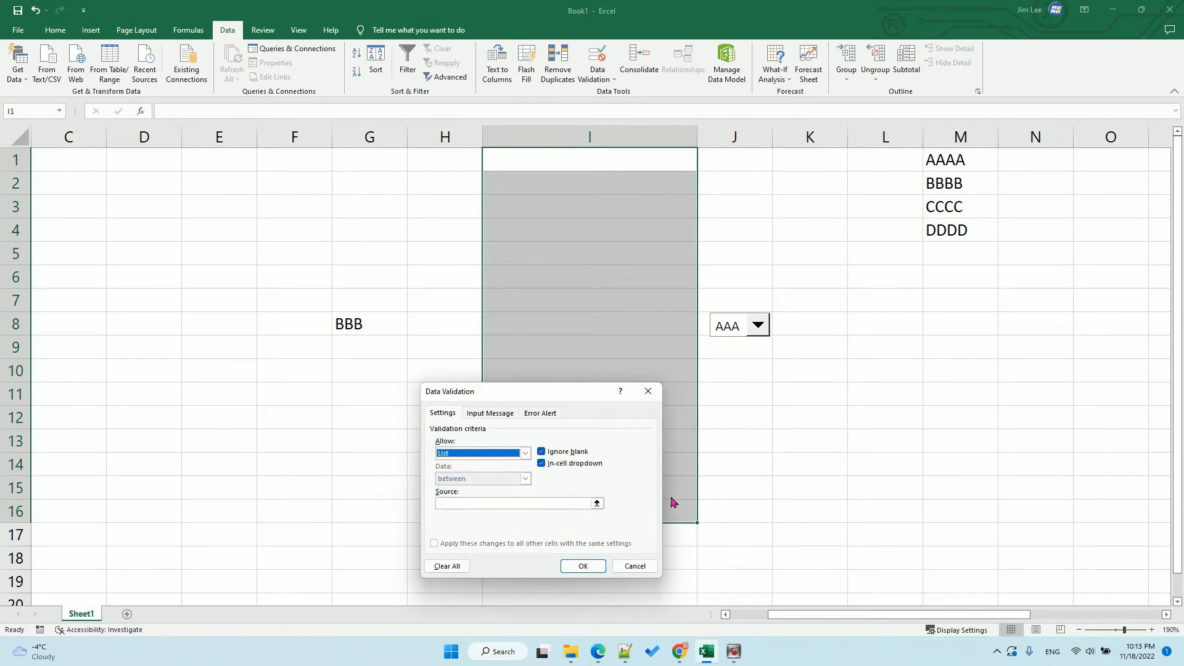
Use the range =$M$1:$M$4 as the validation list's source and apply the rule.
click(597, 505)
click(596, 505)
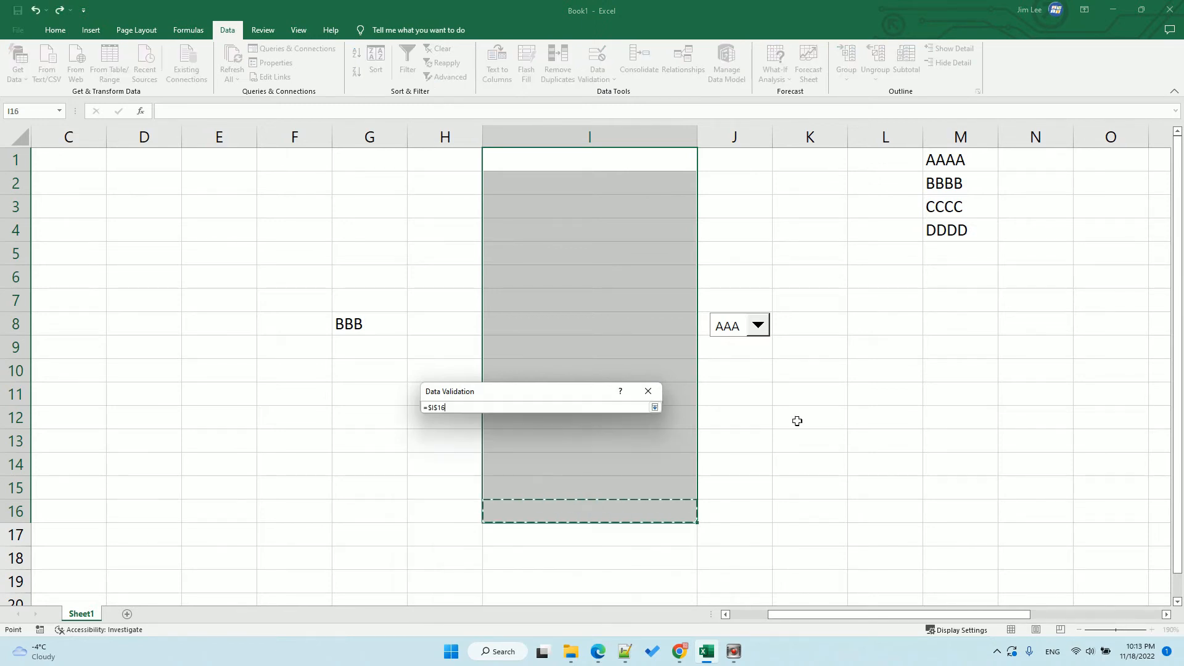
drag(955, 157, 960, 232)
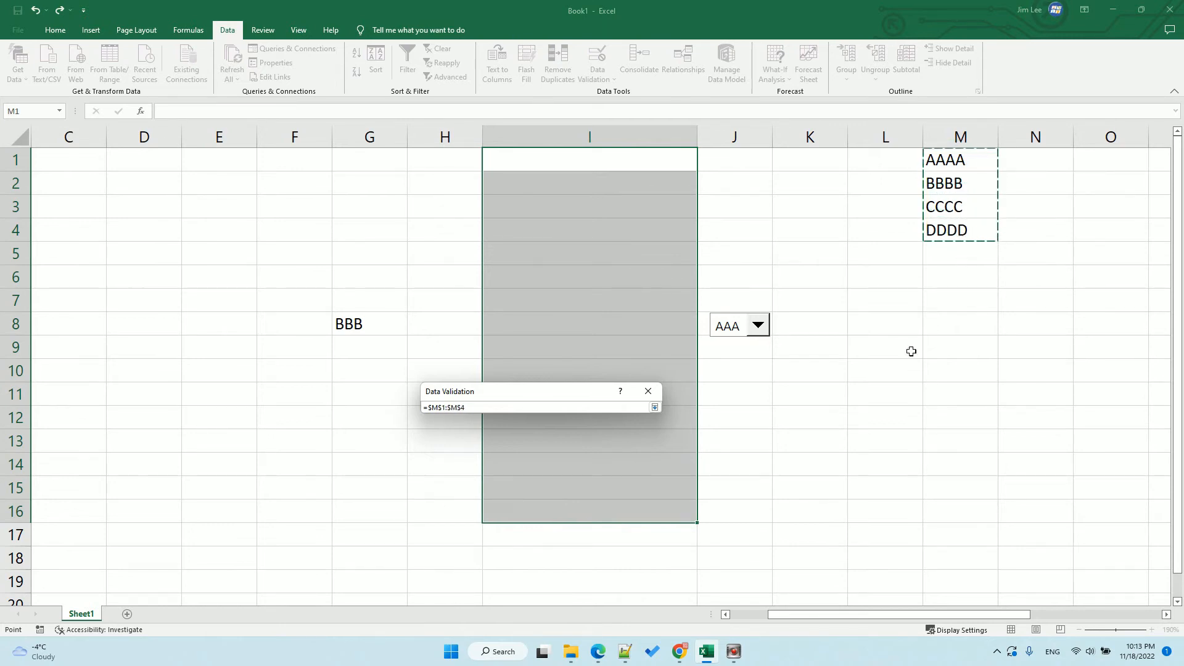
click(652, 394)
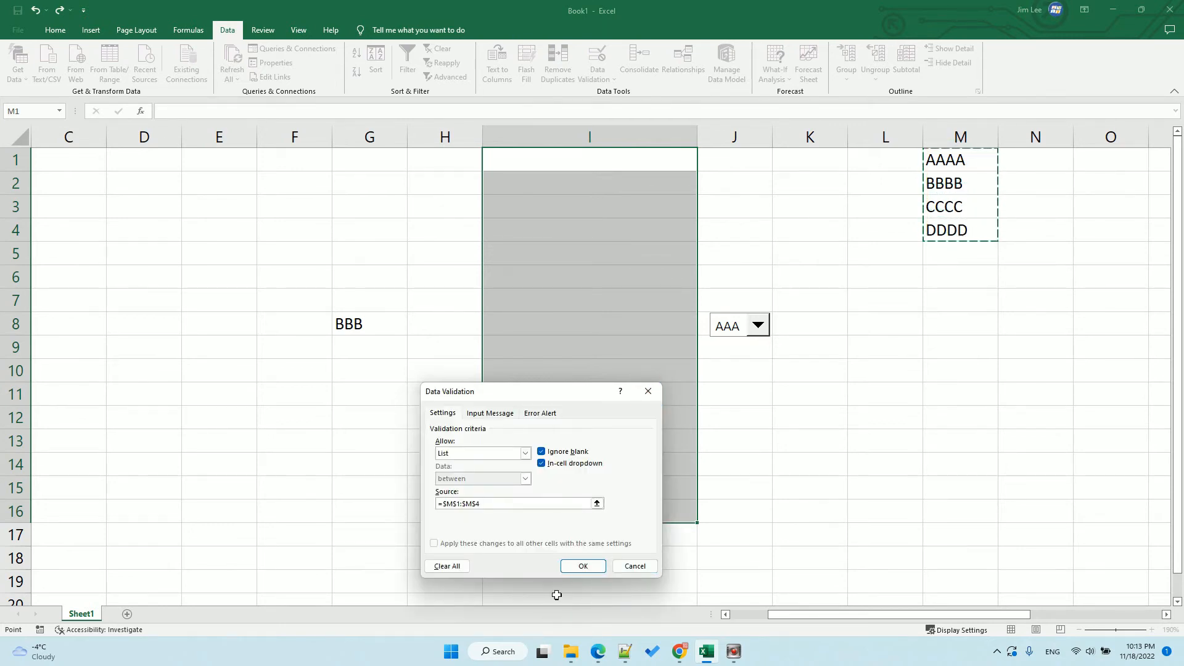
click(582, 566)
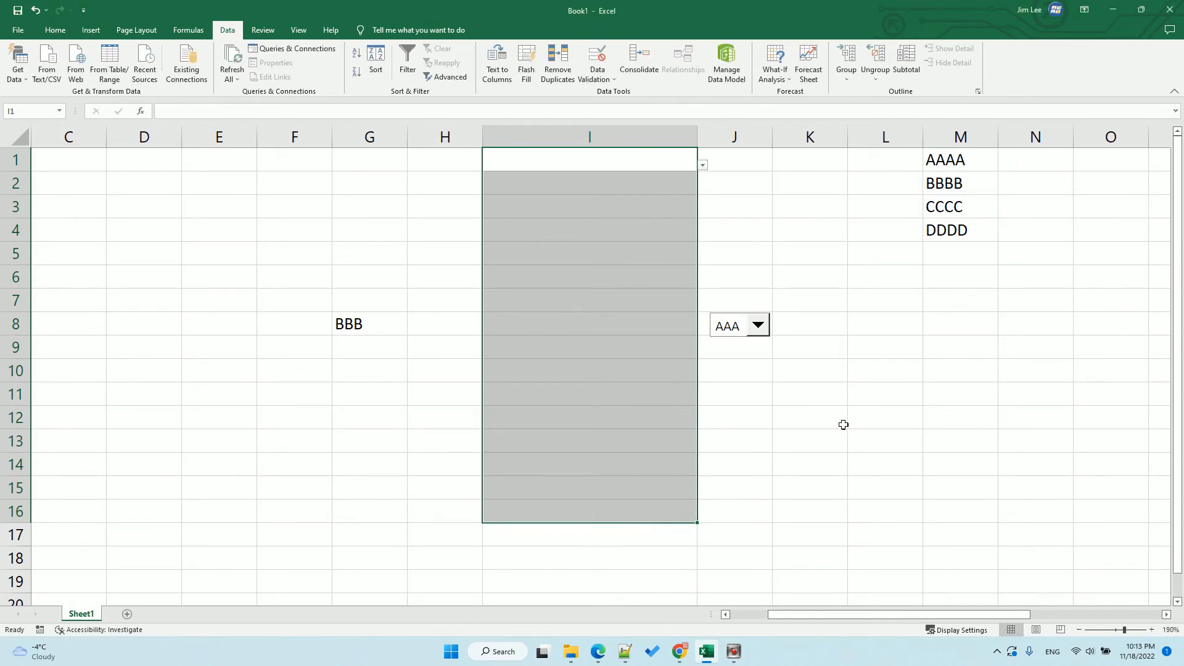
Open the drop-down list in cell I1 and examine the options it offers.
click(844, 424)
click(613, 151)
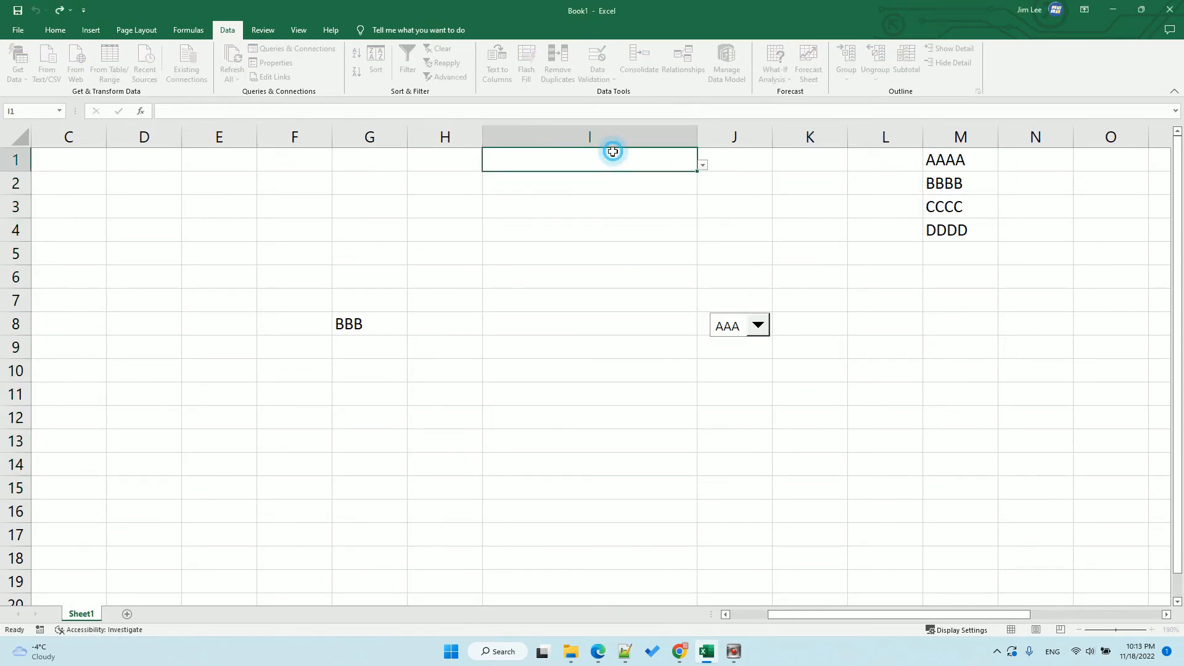
click(703, 165)
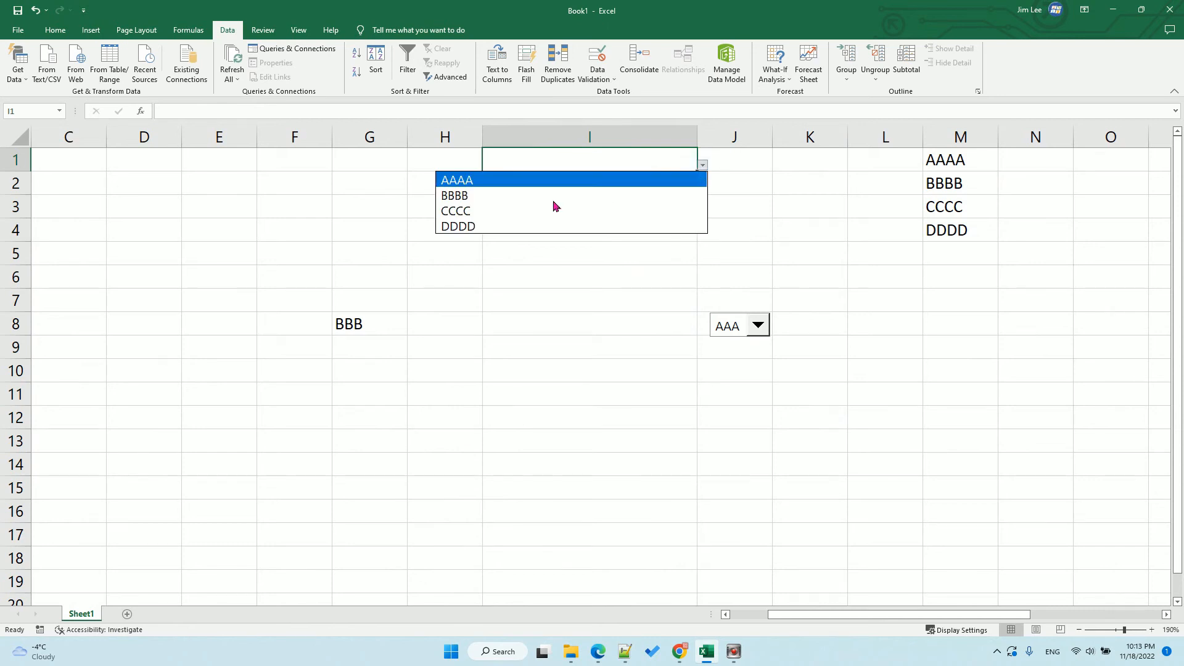
click(471, 230)
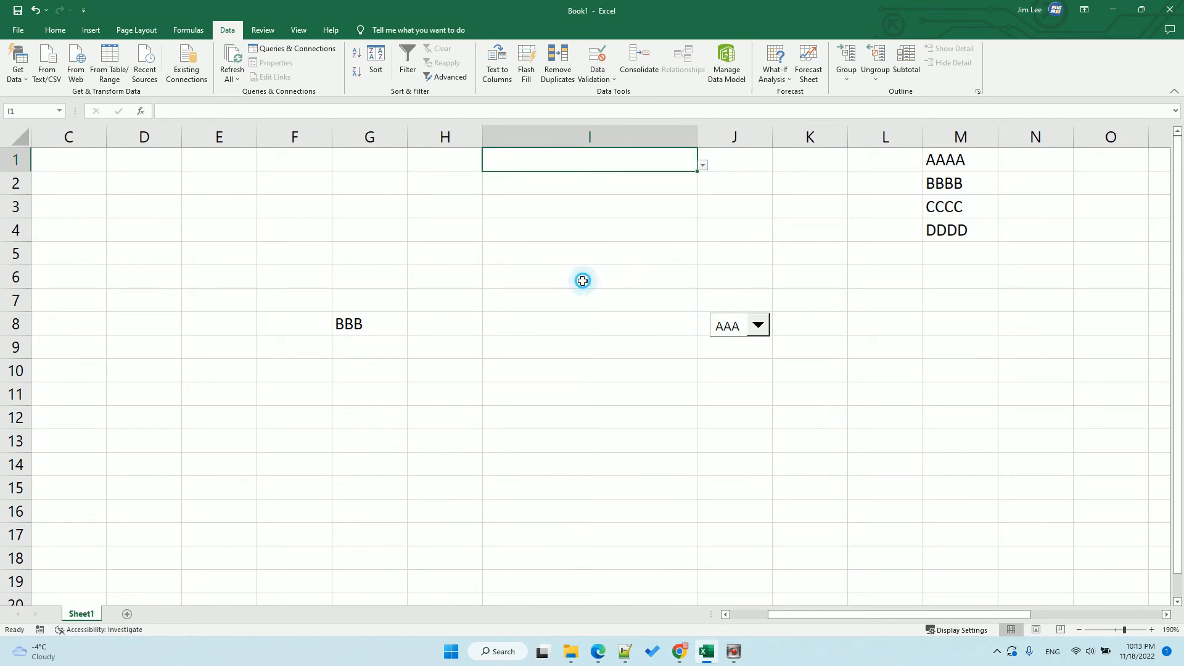
Choose BBBB from the in-cell drop-down lists of cells I3 and I2.
click(604, 216)
click(703, 215)
click(563, 243)
click(593, 181)
click(703, 189)
click(555, 217)
Choose DDDD from the in-cell drop-down list of cell I1.
click(605, 169)
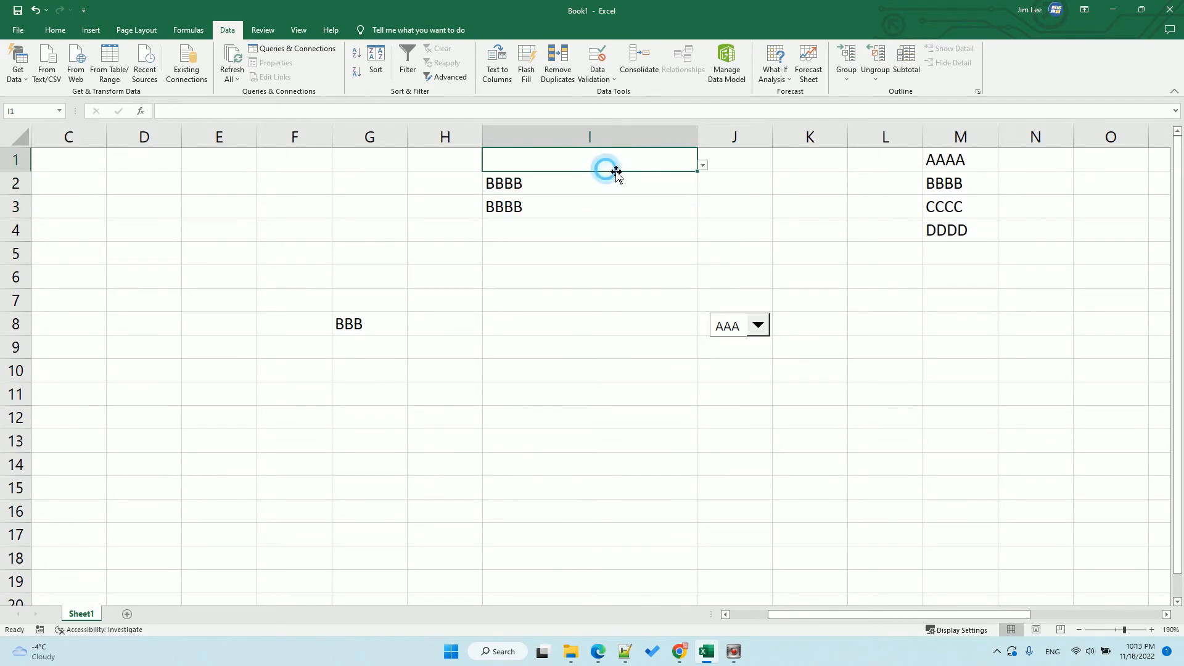
click(703, 165)
click(562, 224)
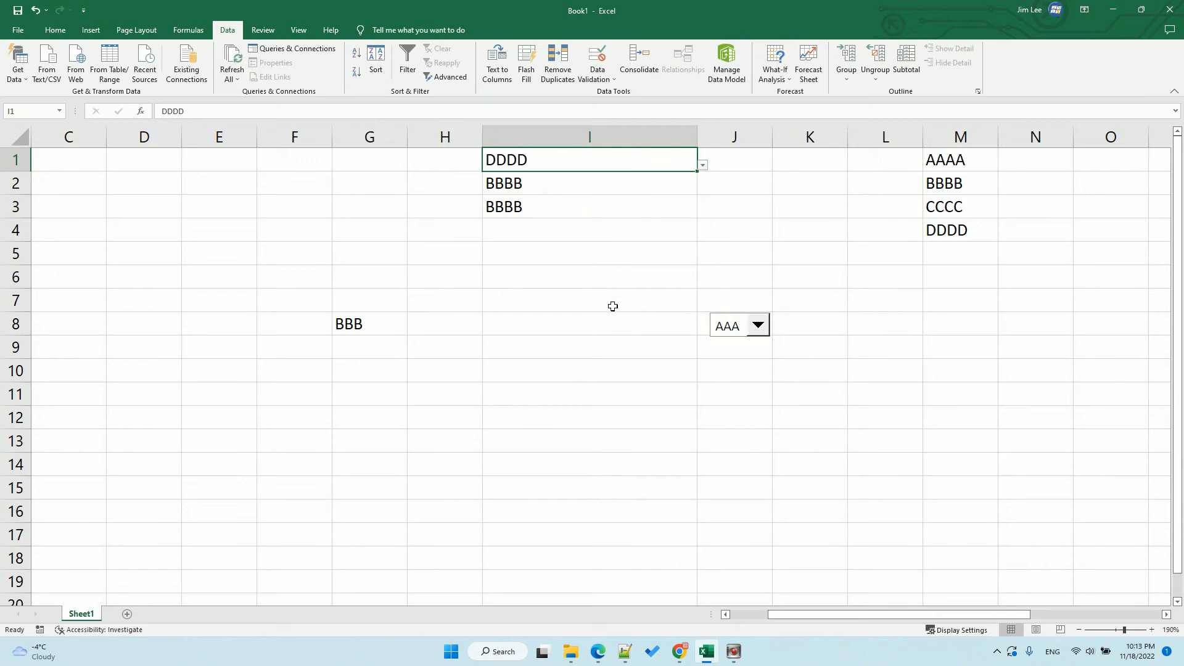
click(614, 298)
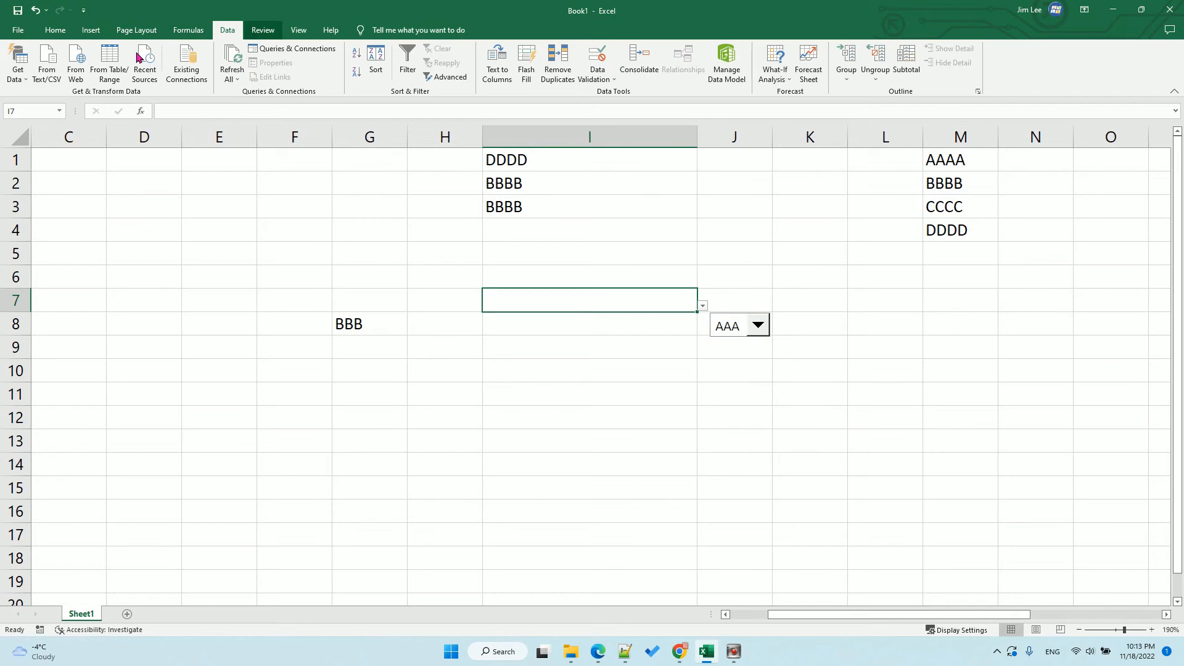
Enable the Developer entry among the main tabs in the ribbon customization options.
click(18, 30)
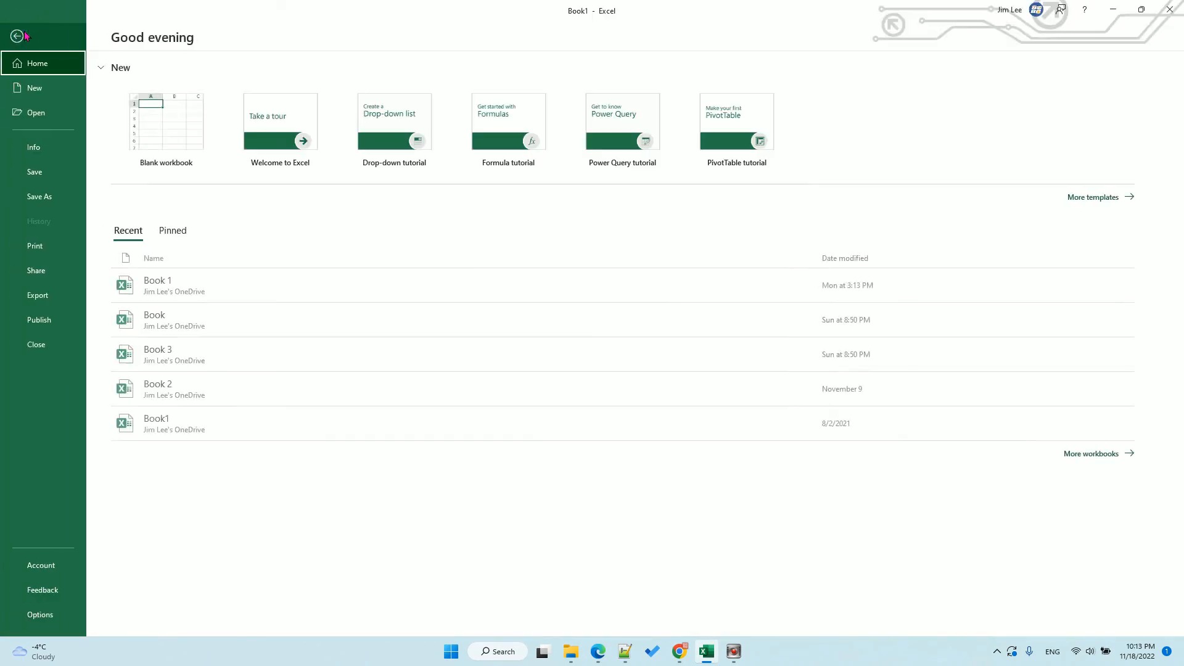
click(60, 617)
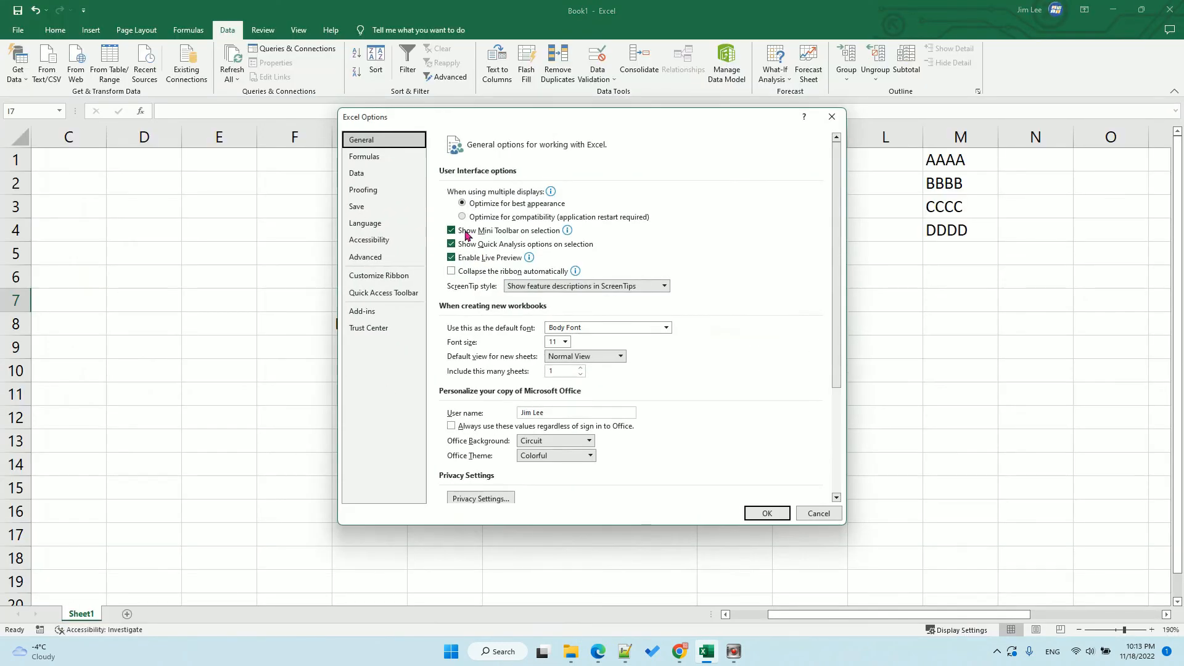
click(372, 279)
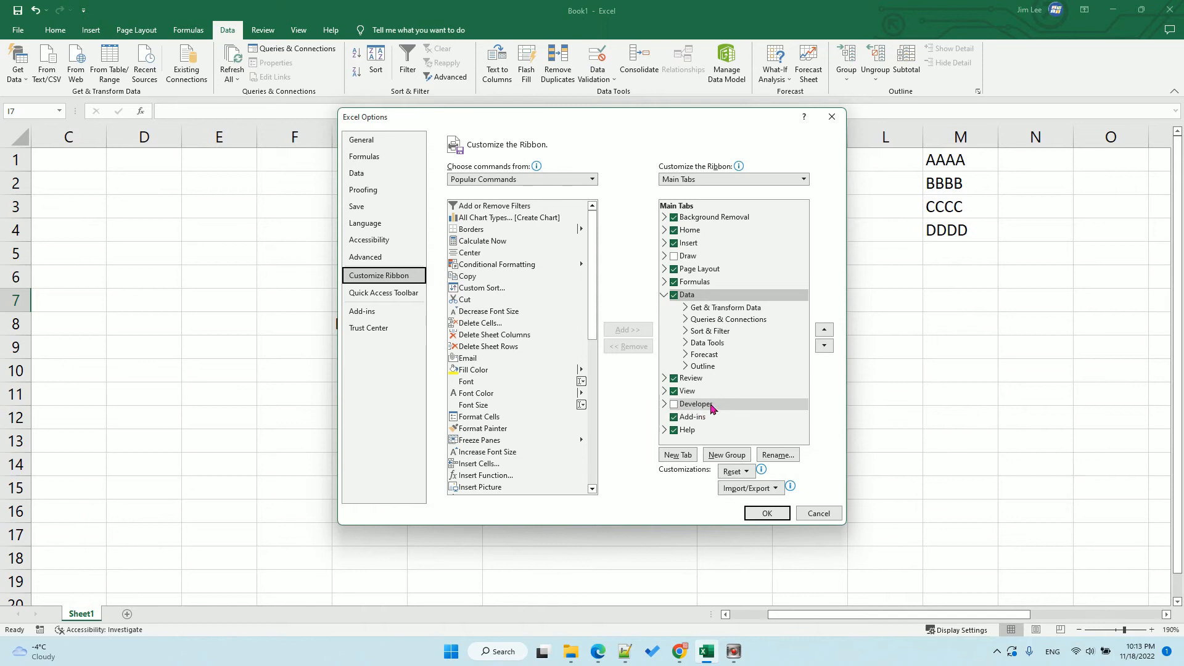
click(674, 404)
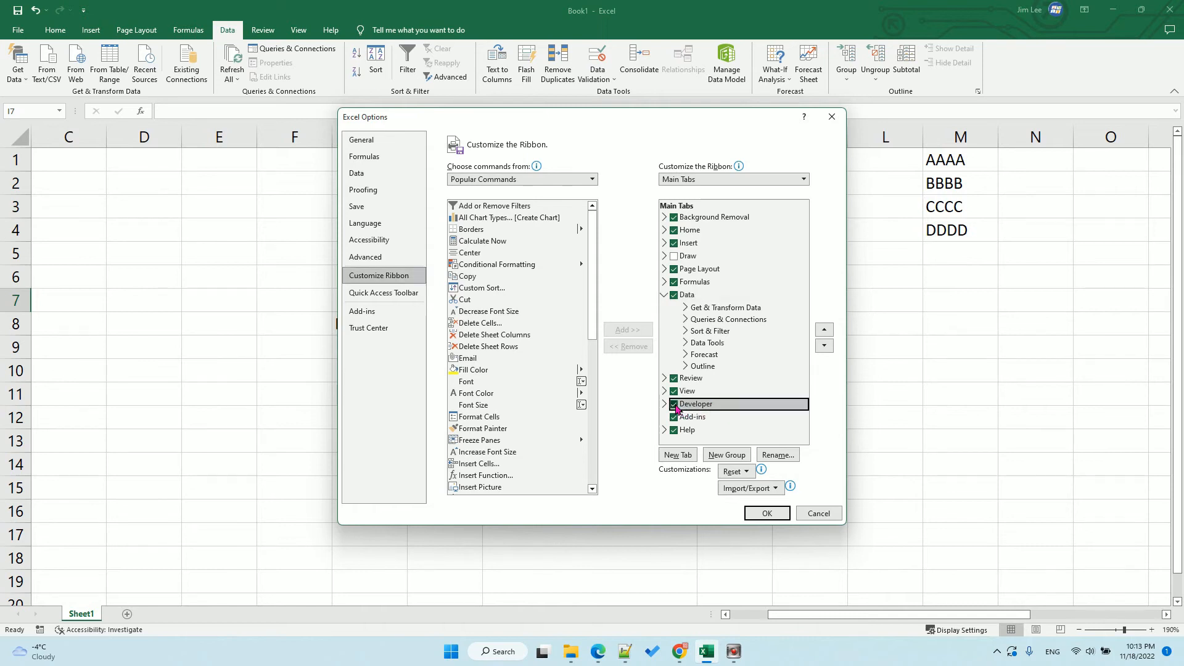
click(766, 514)
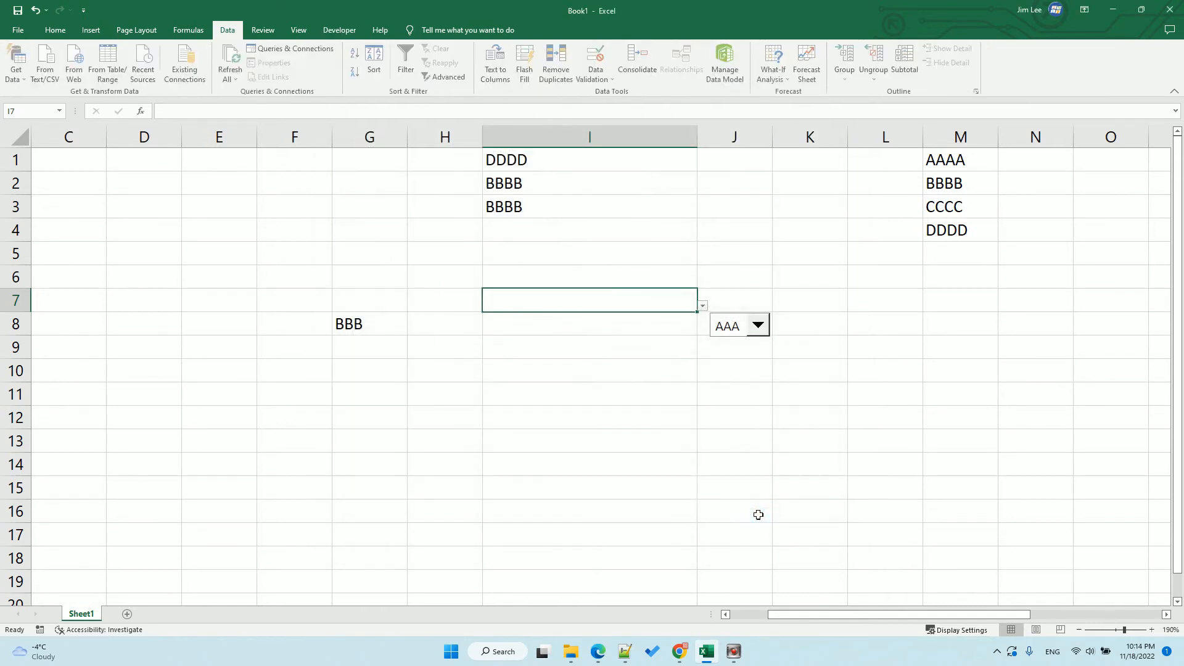
Insert a Combo Box form control at cell K1 and shrink it to about 0.22 by 0.22 inches.
click(332, 35)
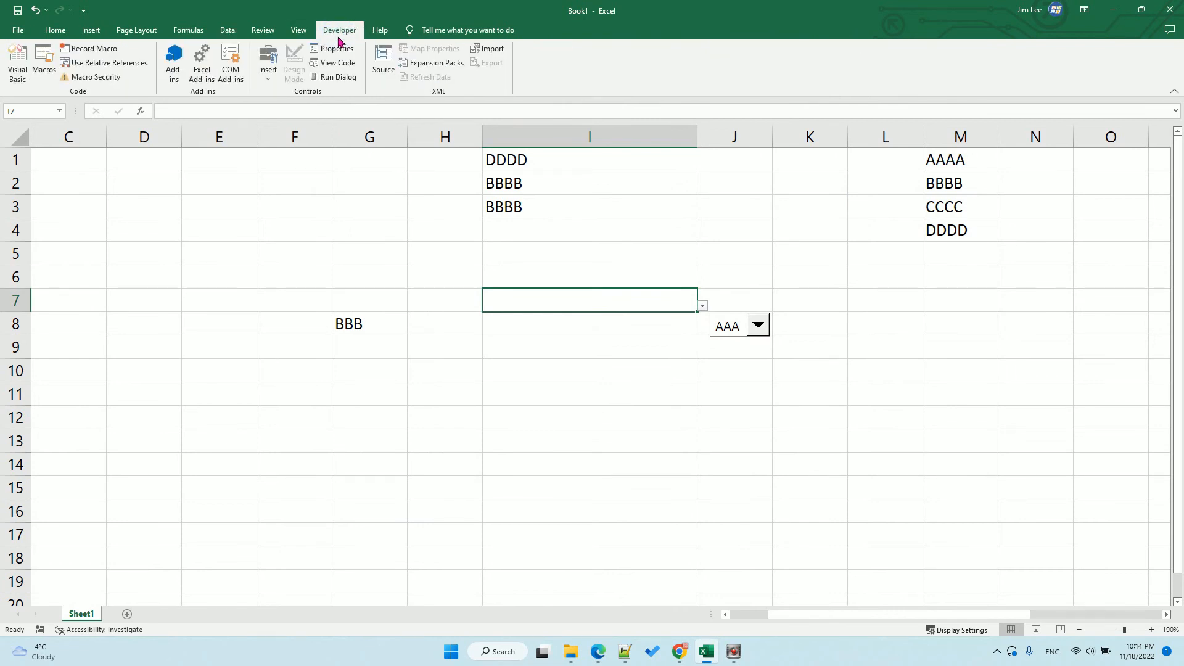
click(267, 80)
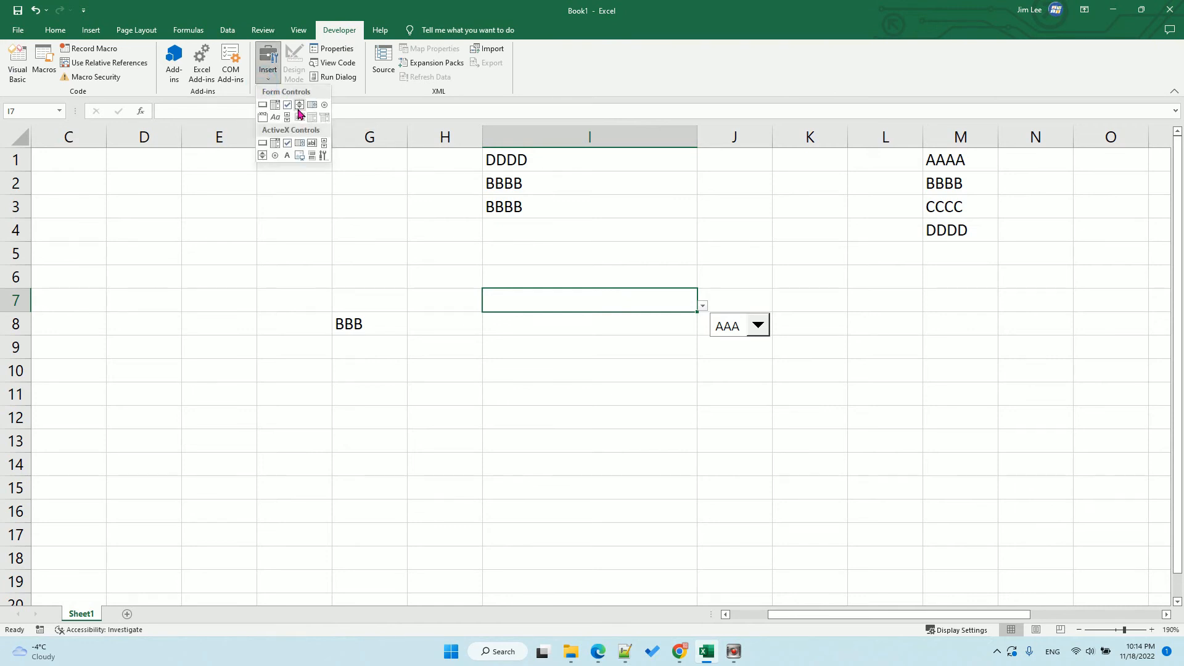
click(276, 106)
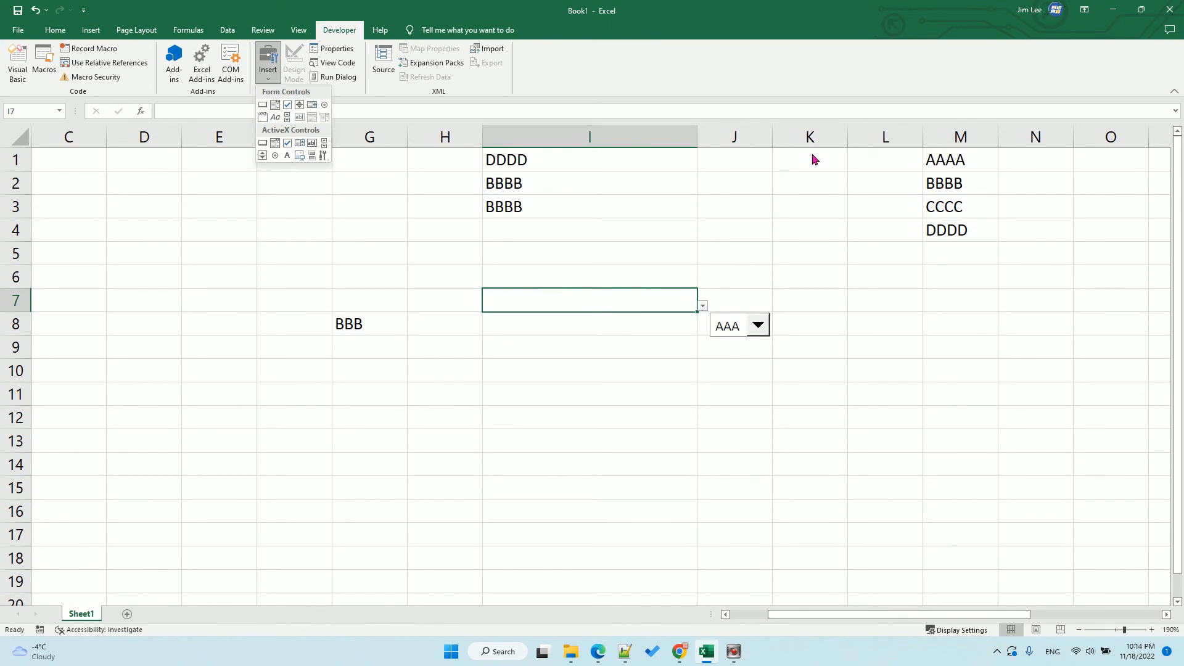
click(811, 154)
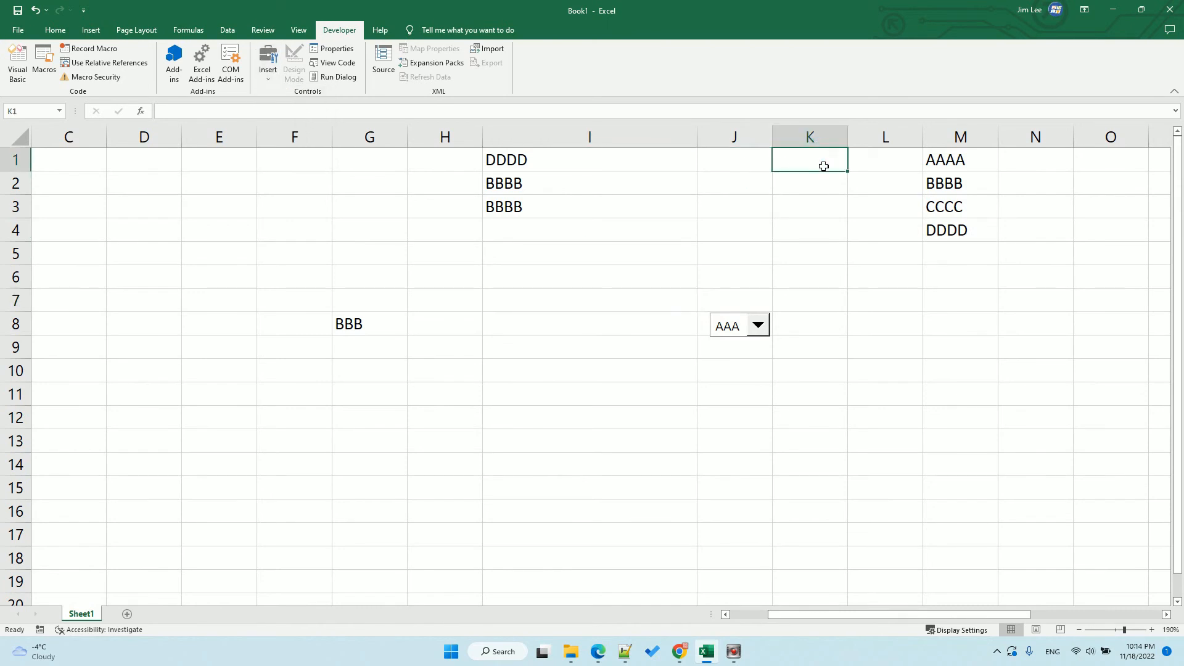
click(268, 77)
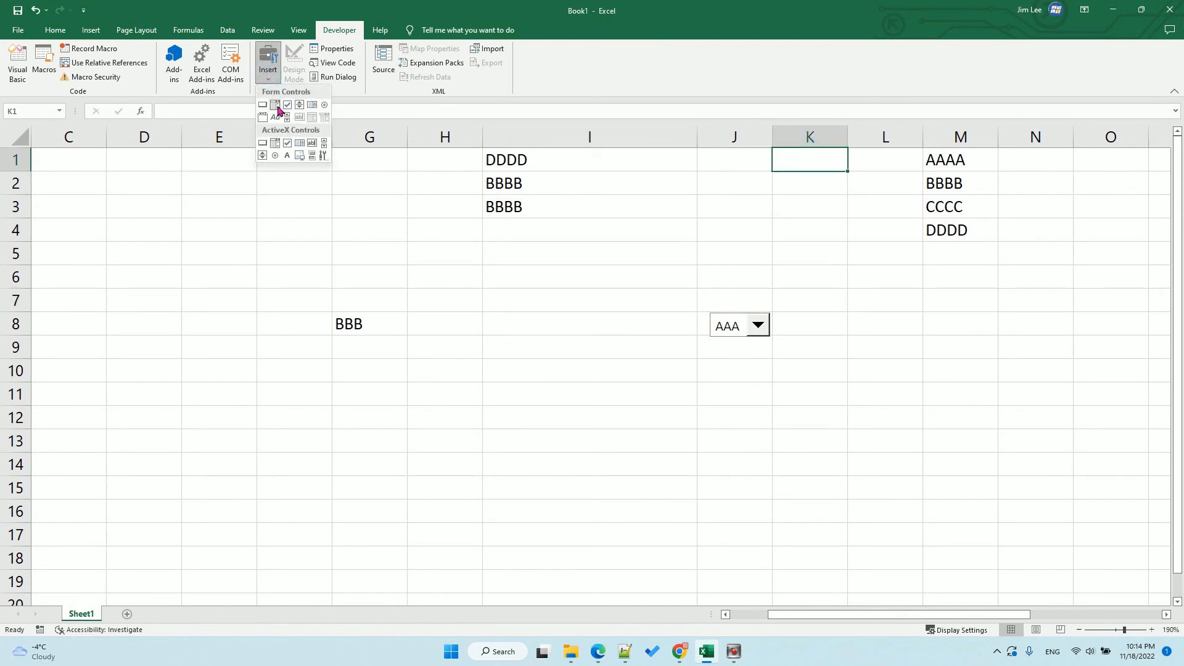
click(278, 109)
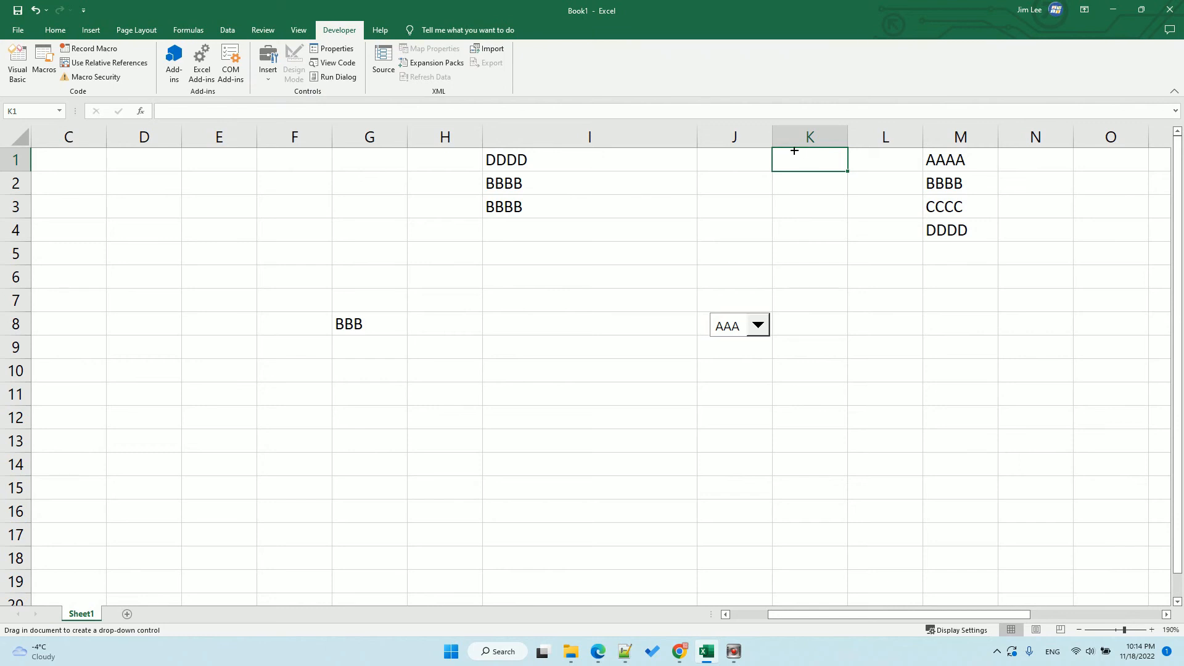
click(820, 152)
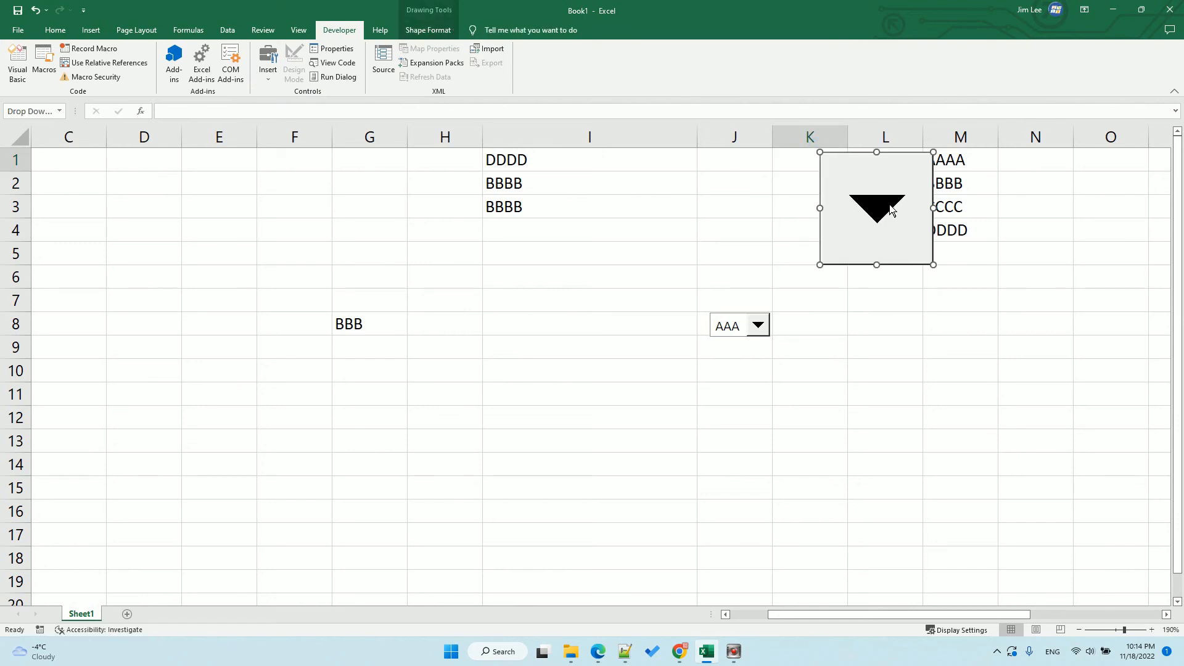
drag(930, 264, 832, 159)
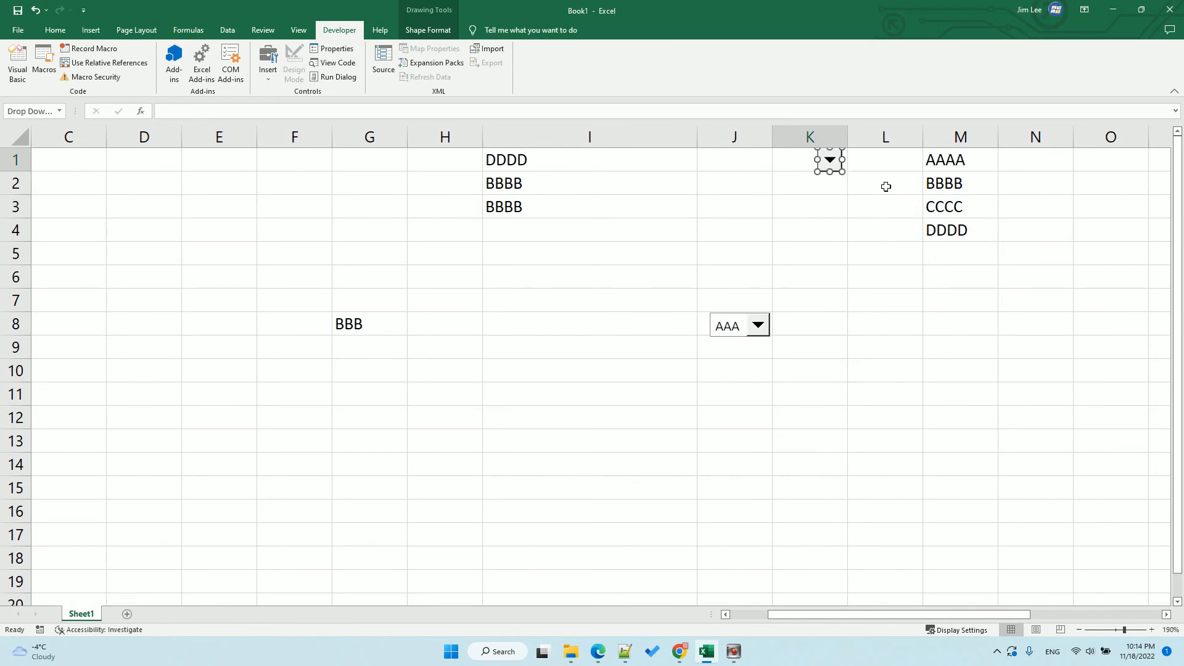
Deselect the new combo box at K1 and open its list to check the contents.
click(879, 200)
click(829, 161)
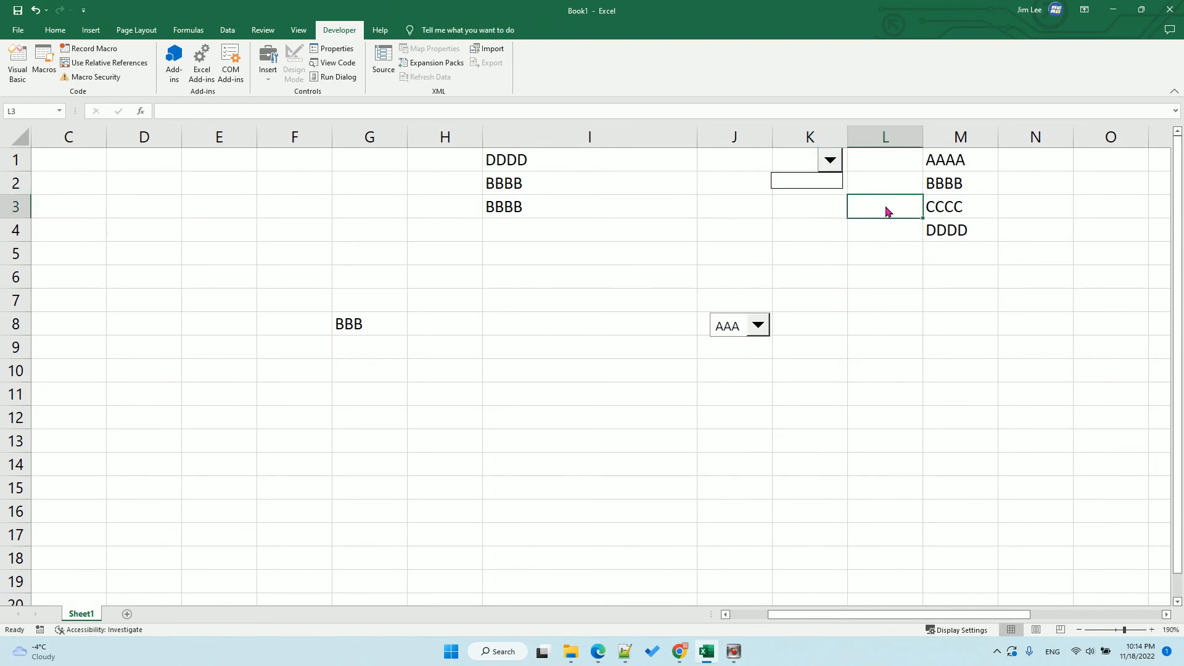
click(831, 161)
Set the K1 combo box's input range to $M$1:$M$4 in its control format and apply it.
right_click(833, 163)
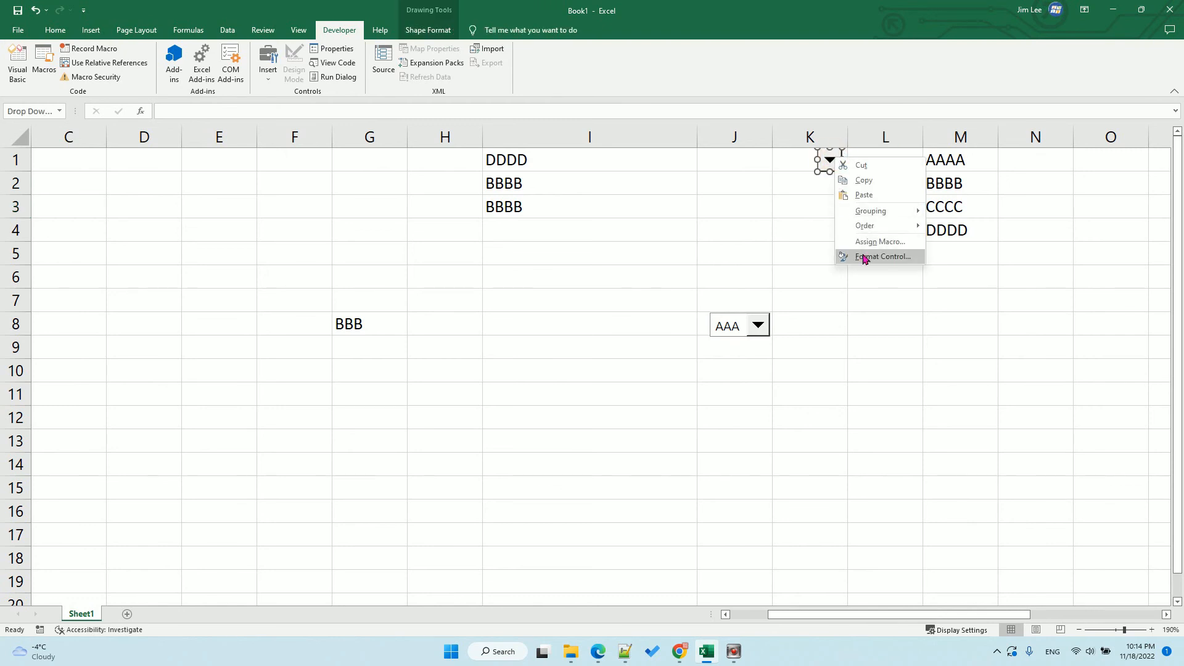
click(872, 258)
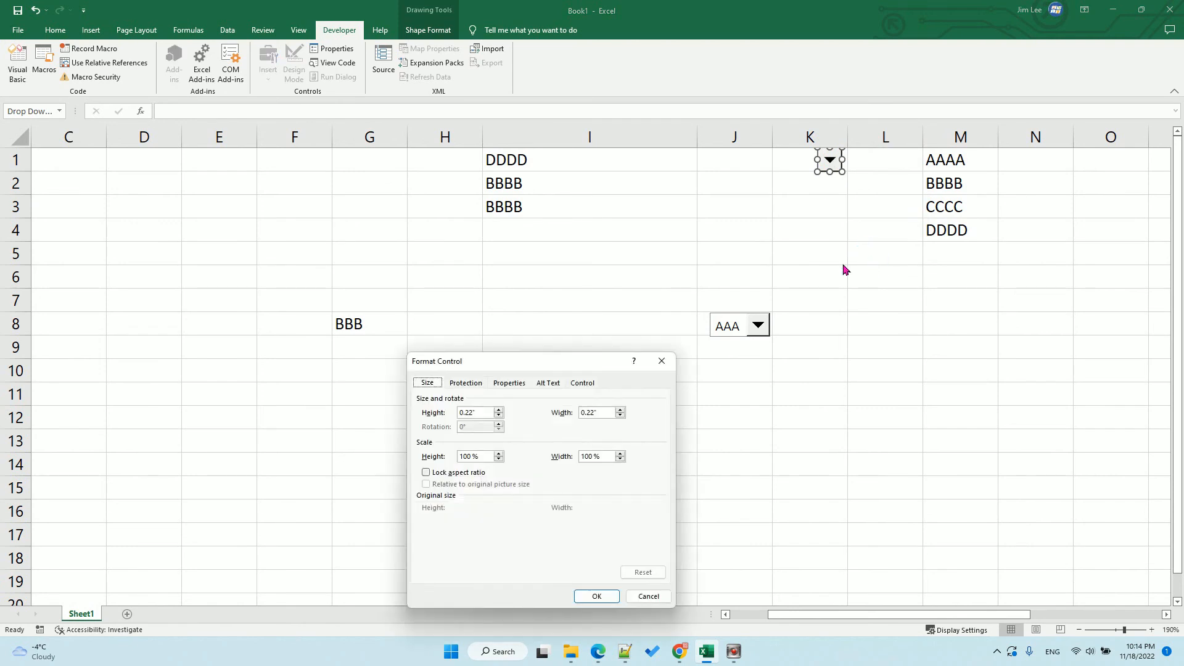
click(585, 383)
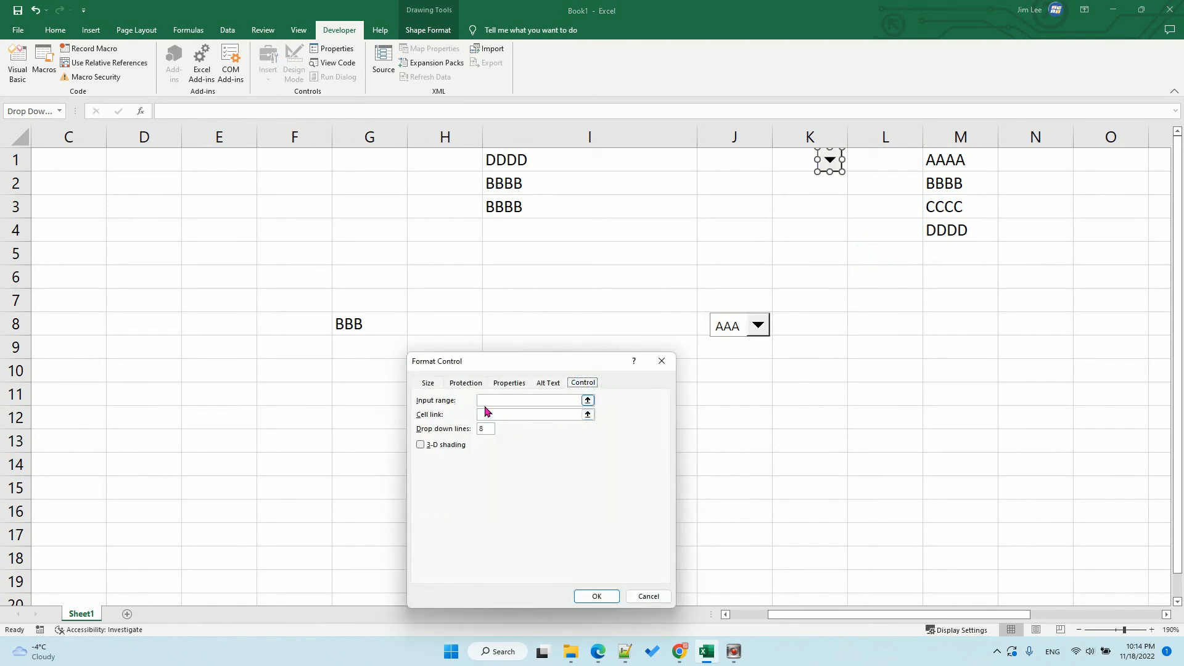
click(587, 399)
click(583, 399)
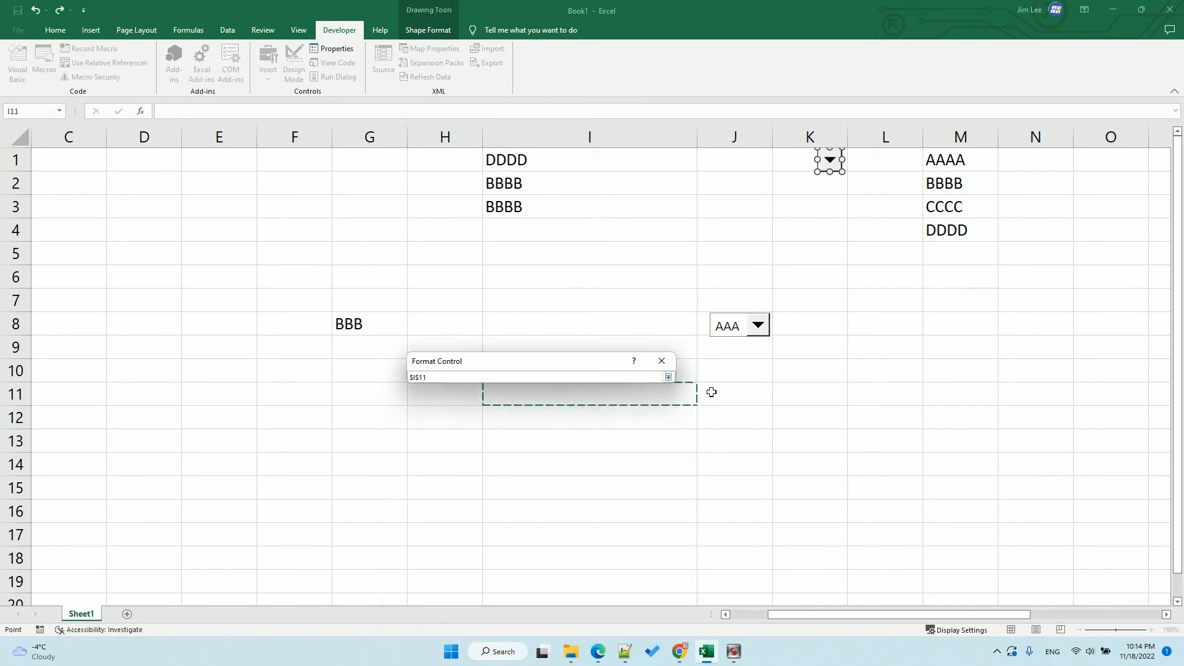
drag(956, 162, 971, 235)
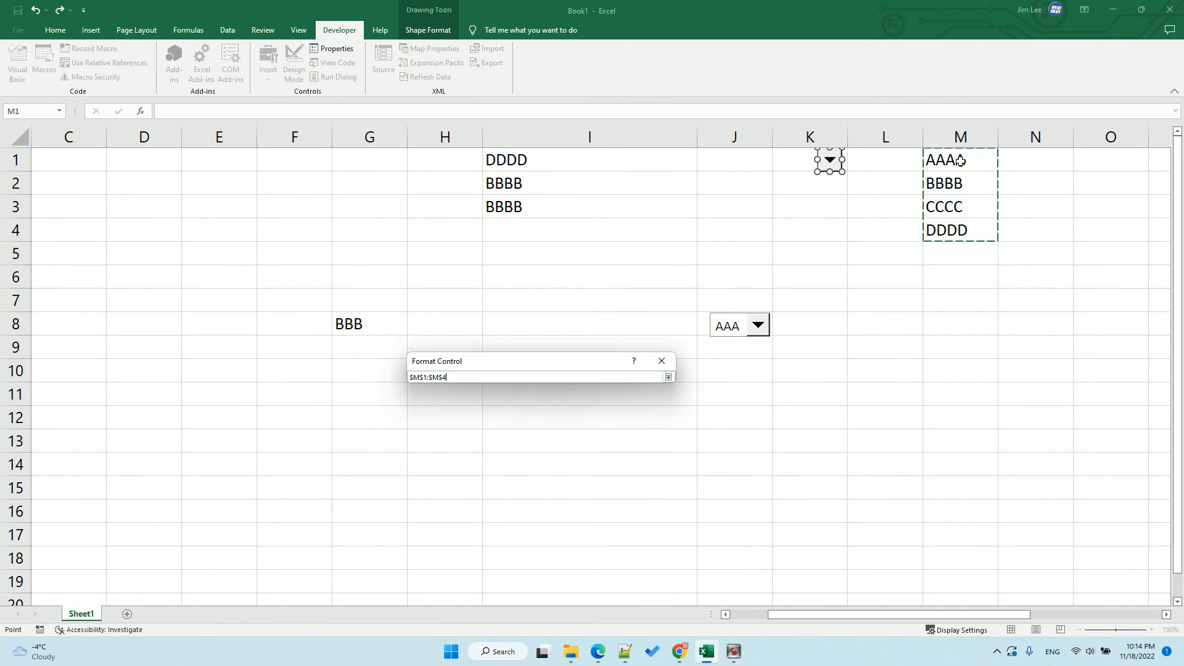
click(662, 363)
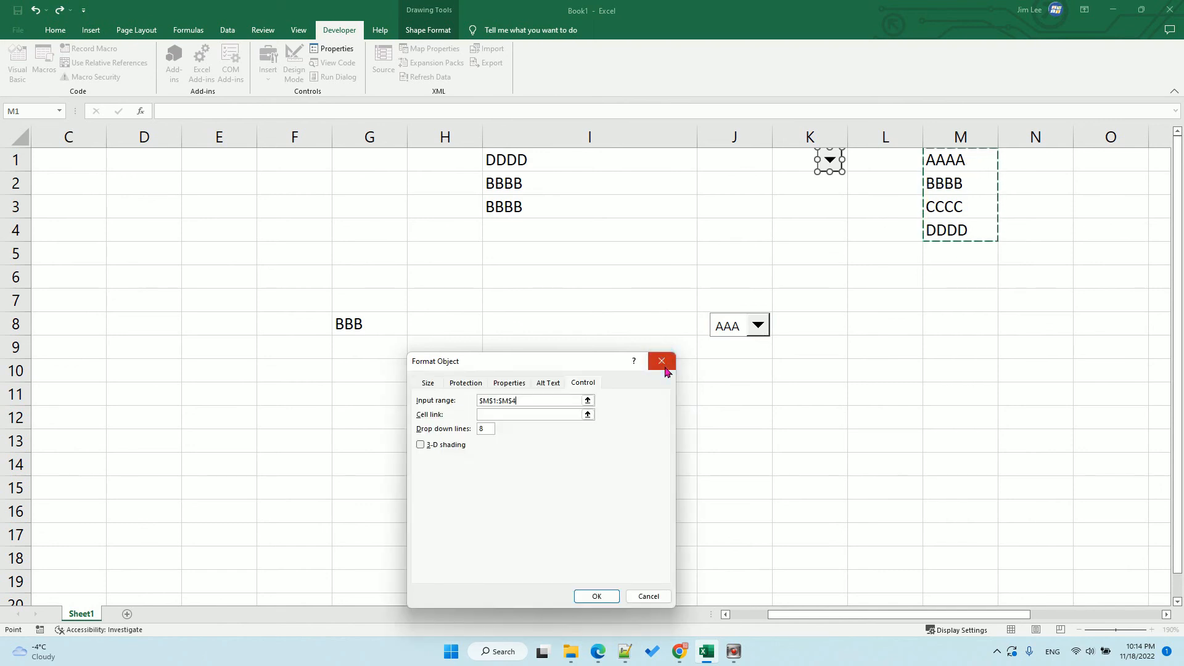
click(593, 597)
click(1040, 418)
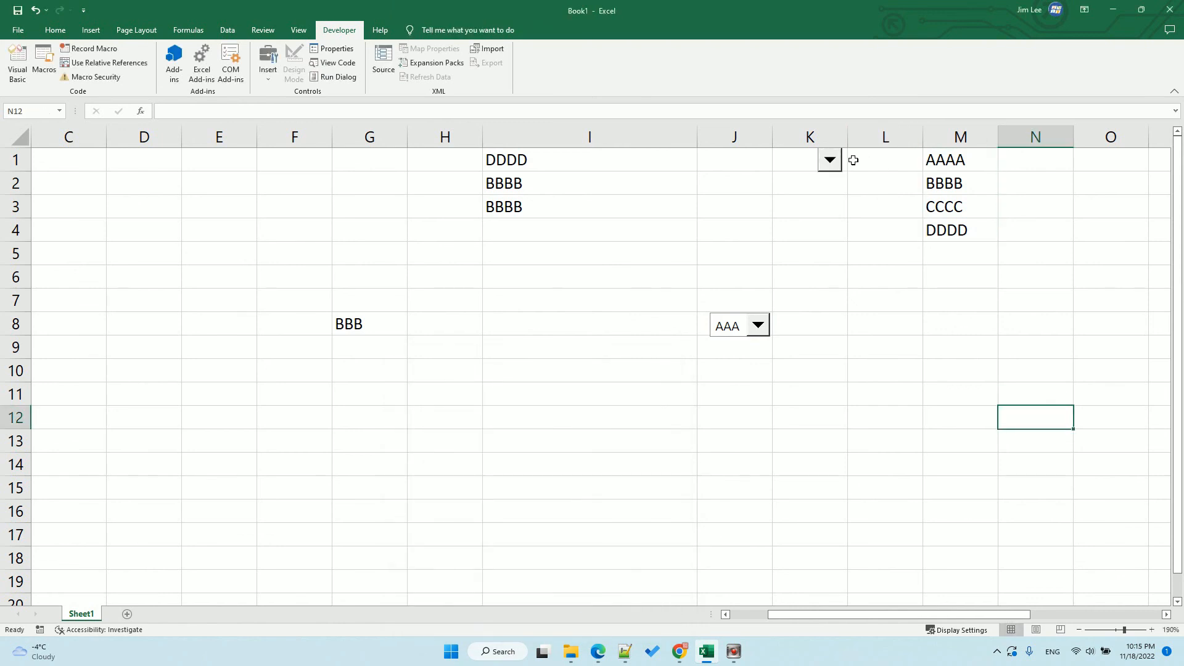
Examine the options offered by the combo box at K1.
click(831, 166)
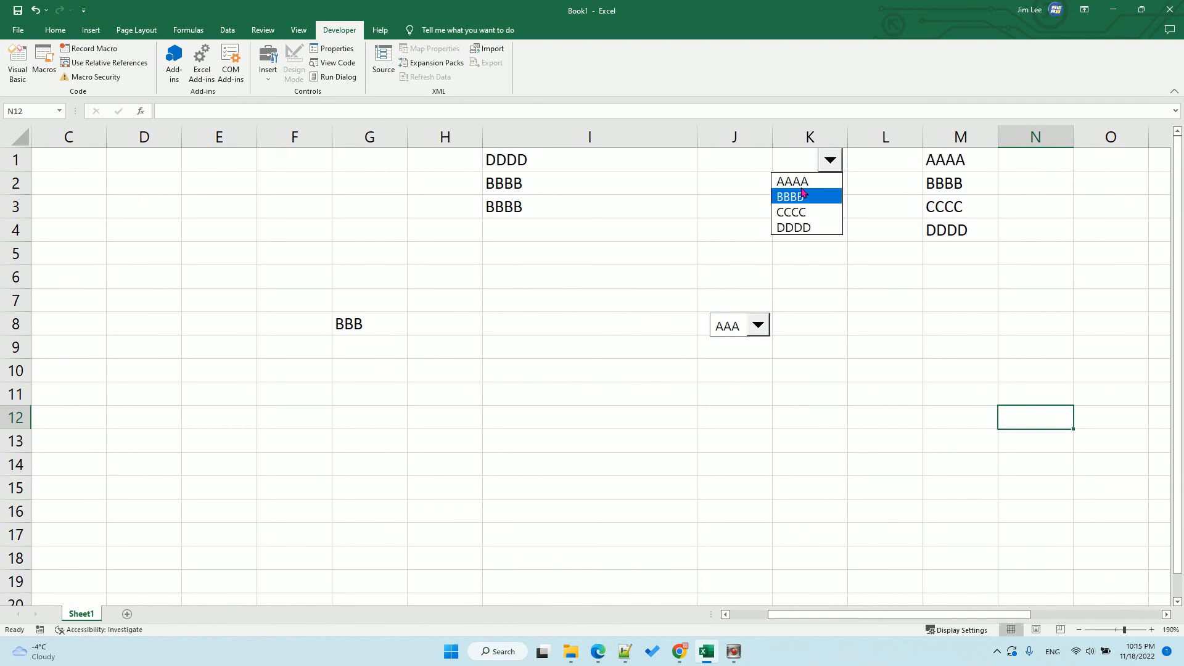
click(833, 261)
click(833, 164)
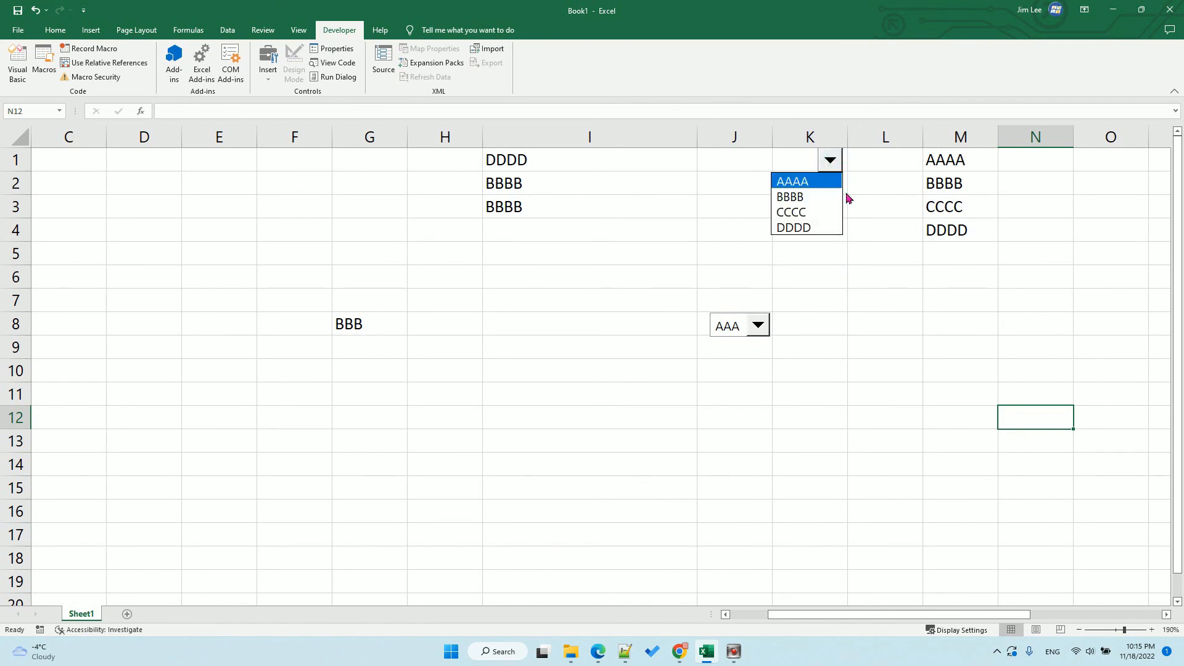
click(624, 220)
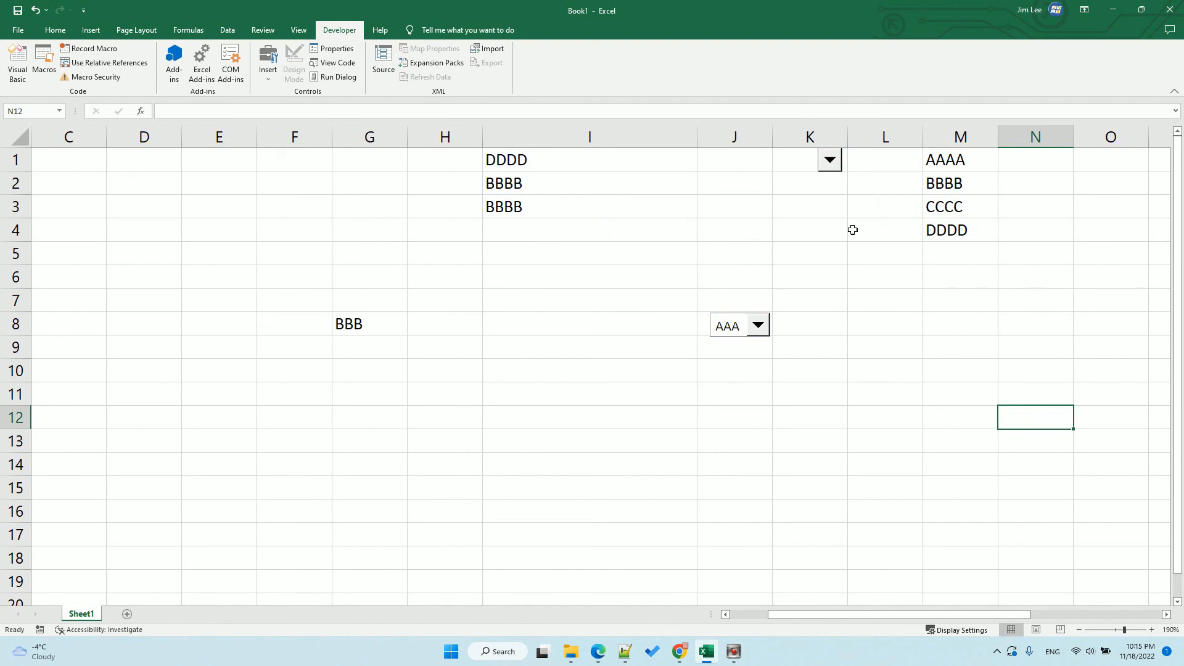
click(831, 159)
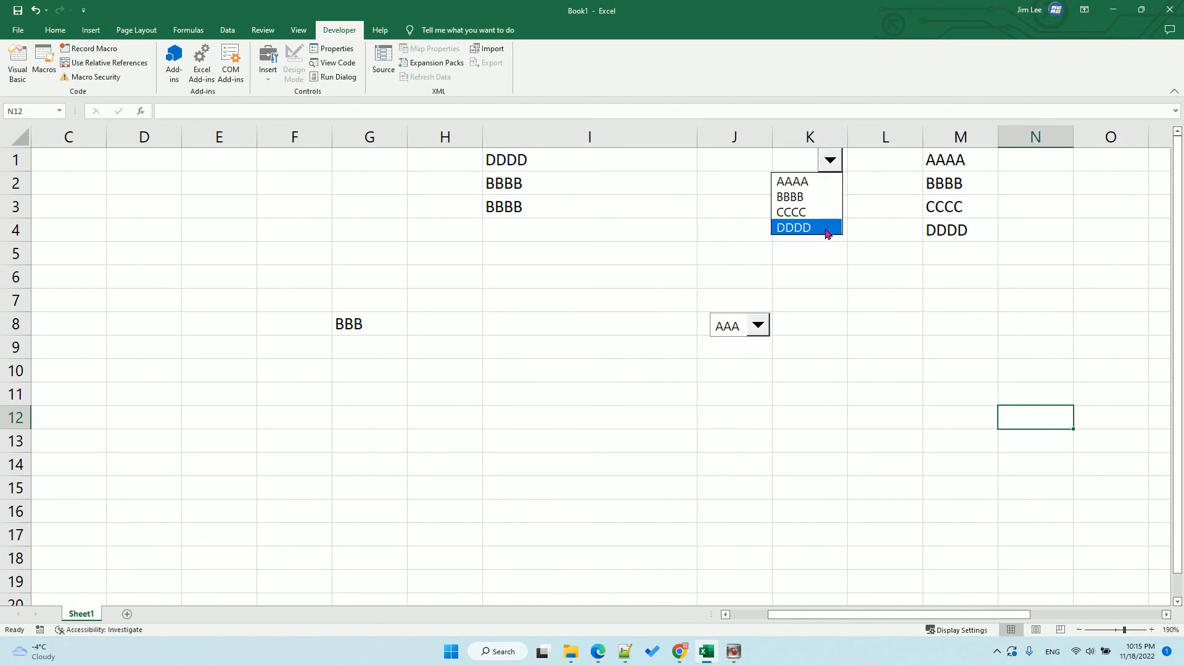
click(349, 192)
click(389, 180)
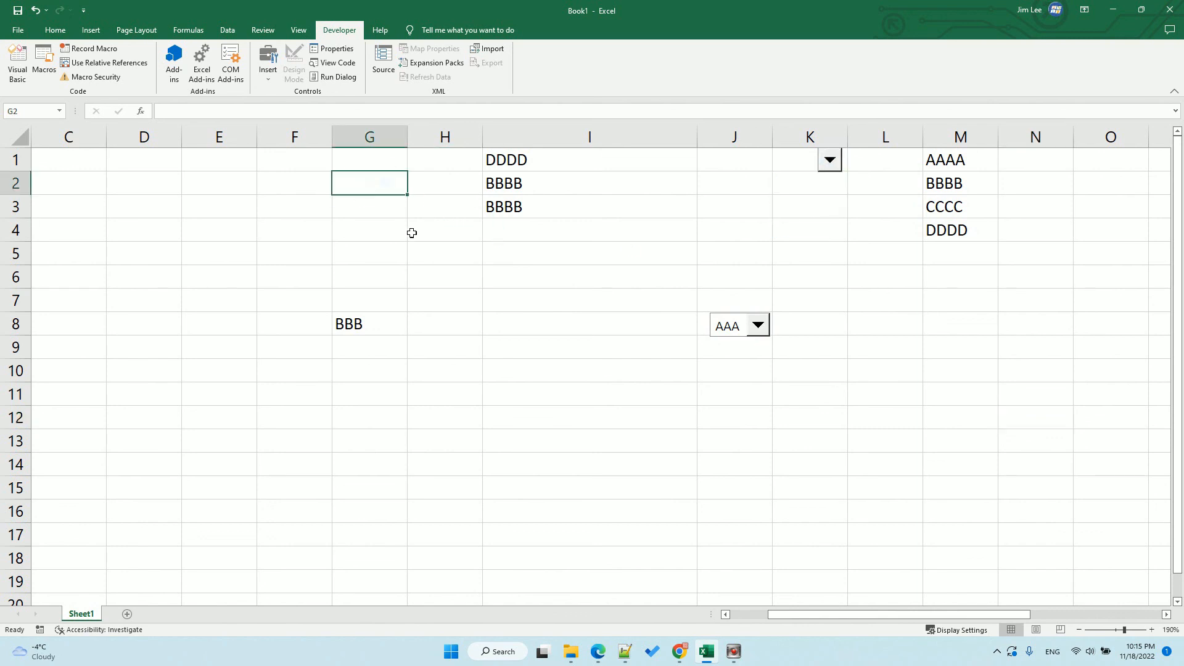
Try to enter the text sq3r2t in the list-validated cell I5.
click(552, 243)
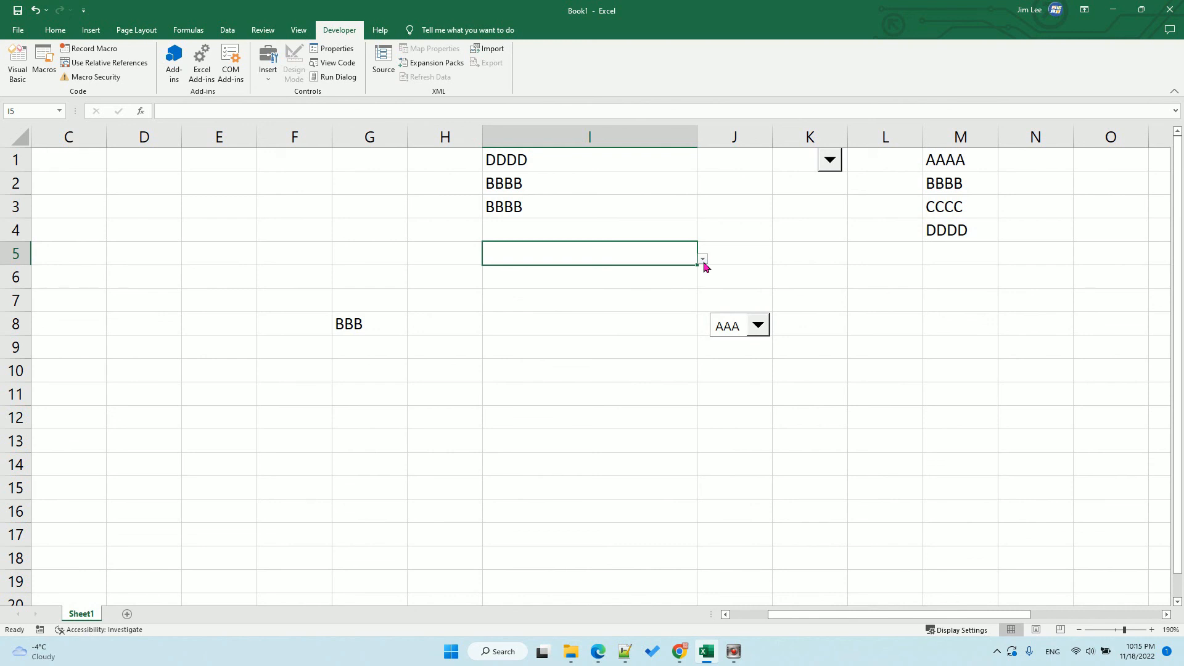
click(604, 259)
click(704, 260)
click(640, 254)
double_click(642, 255)
text(sq3r2t)
key(Return)
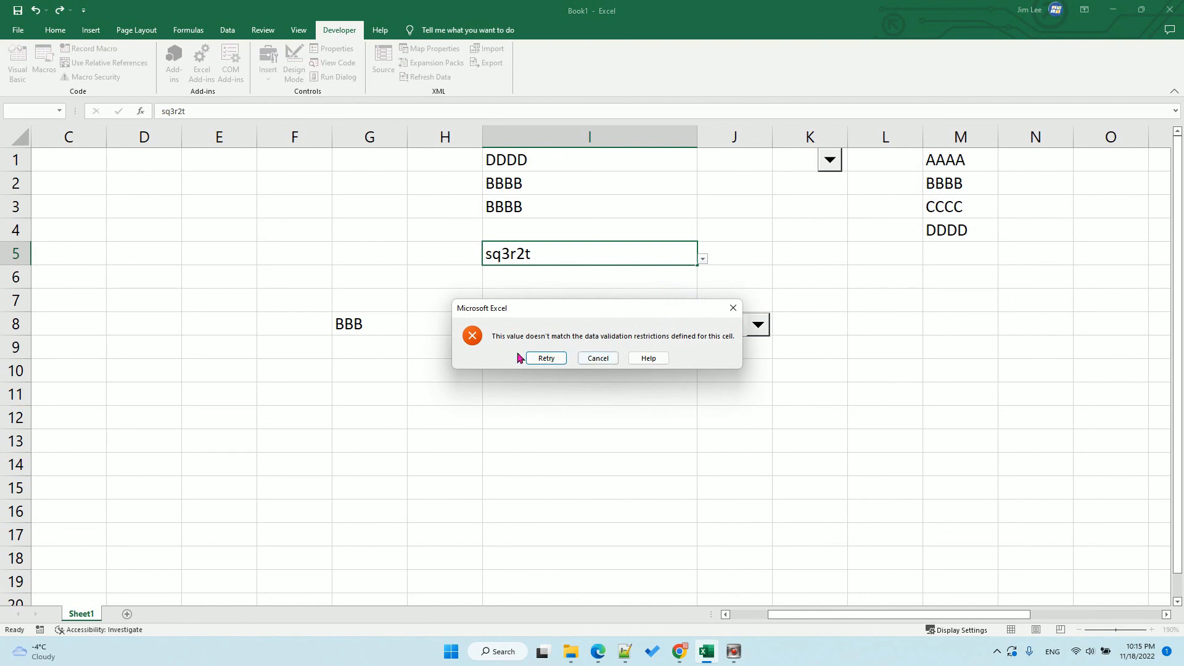
click(598, 358)
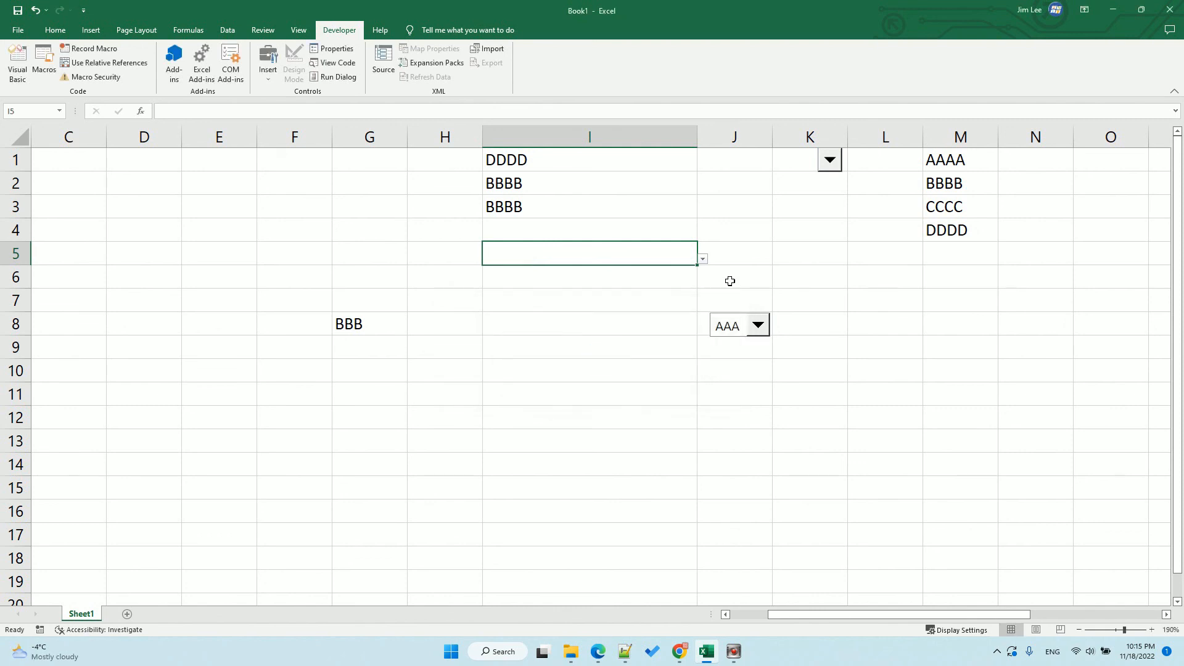